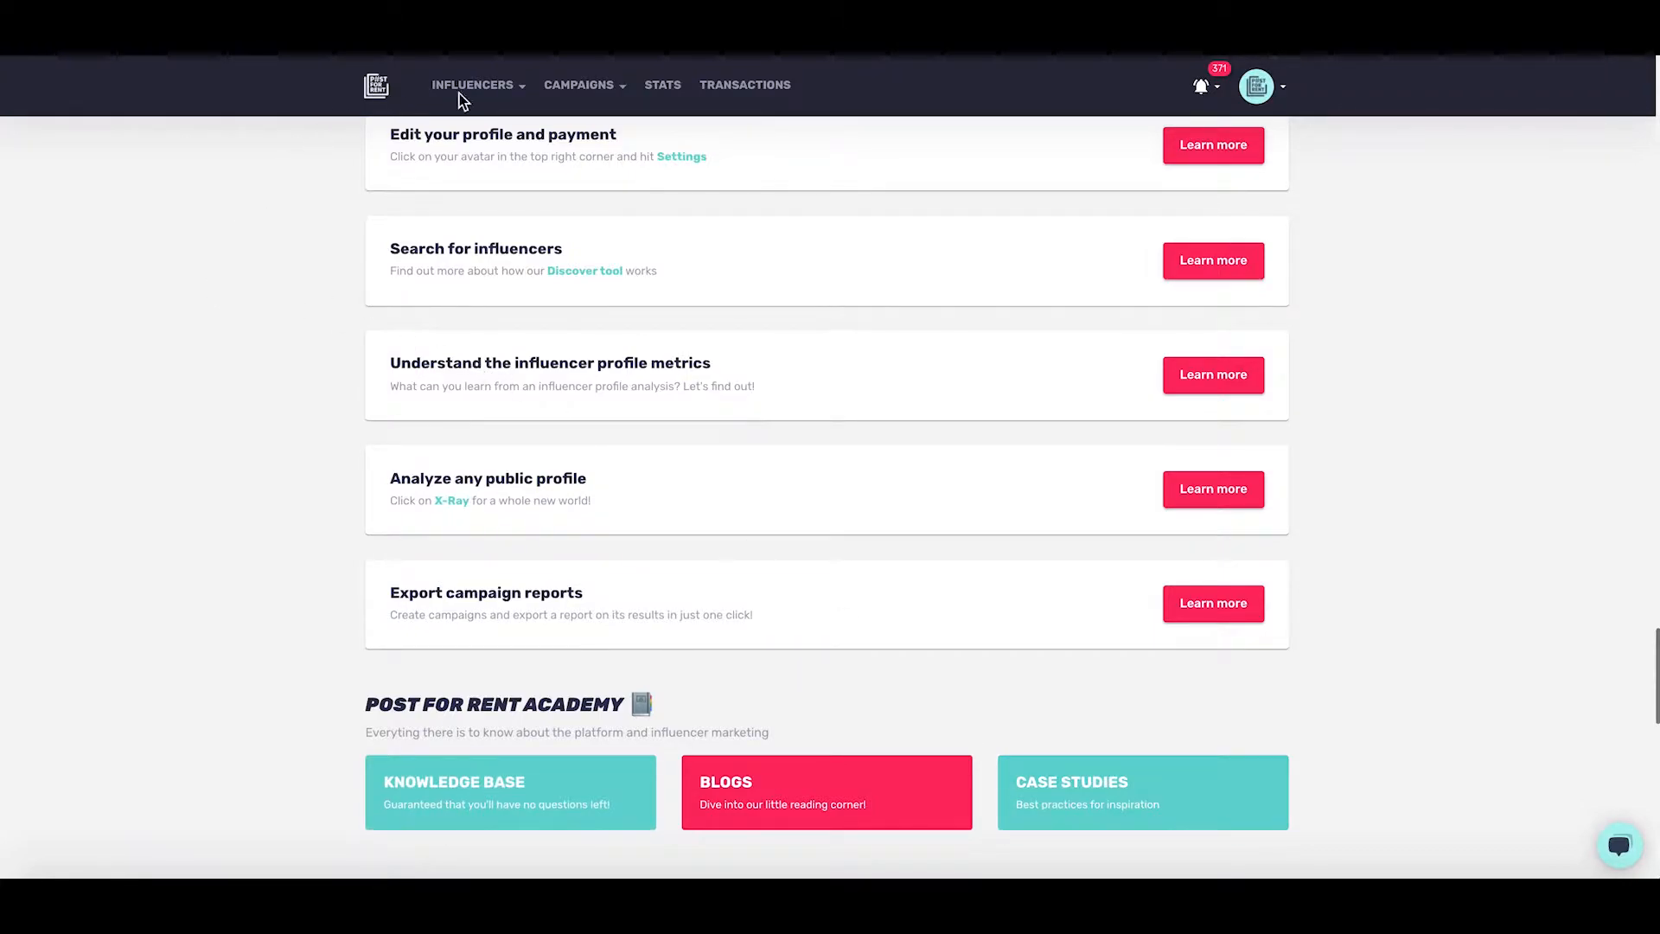
# Step: Create a new single-platform campaign from My Campaigns with the Public type and Standard mode
pyautogui.click(628, 94)
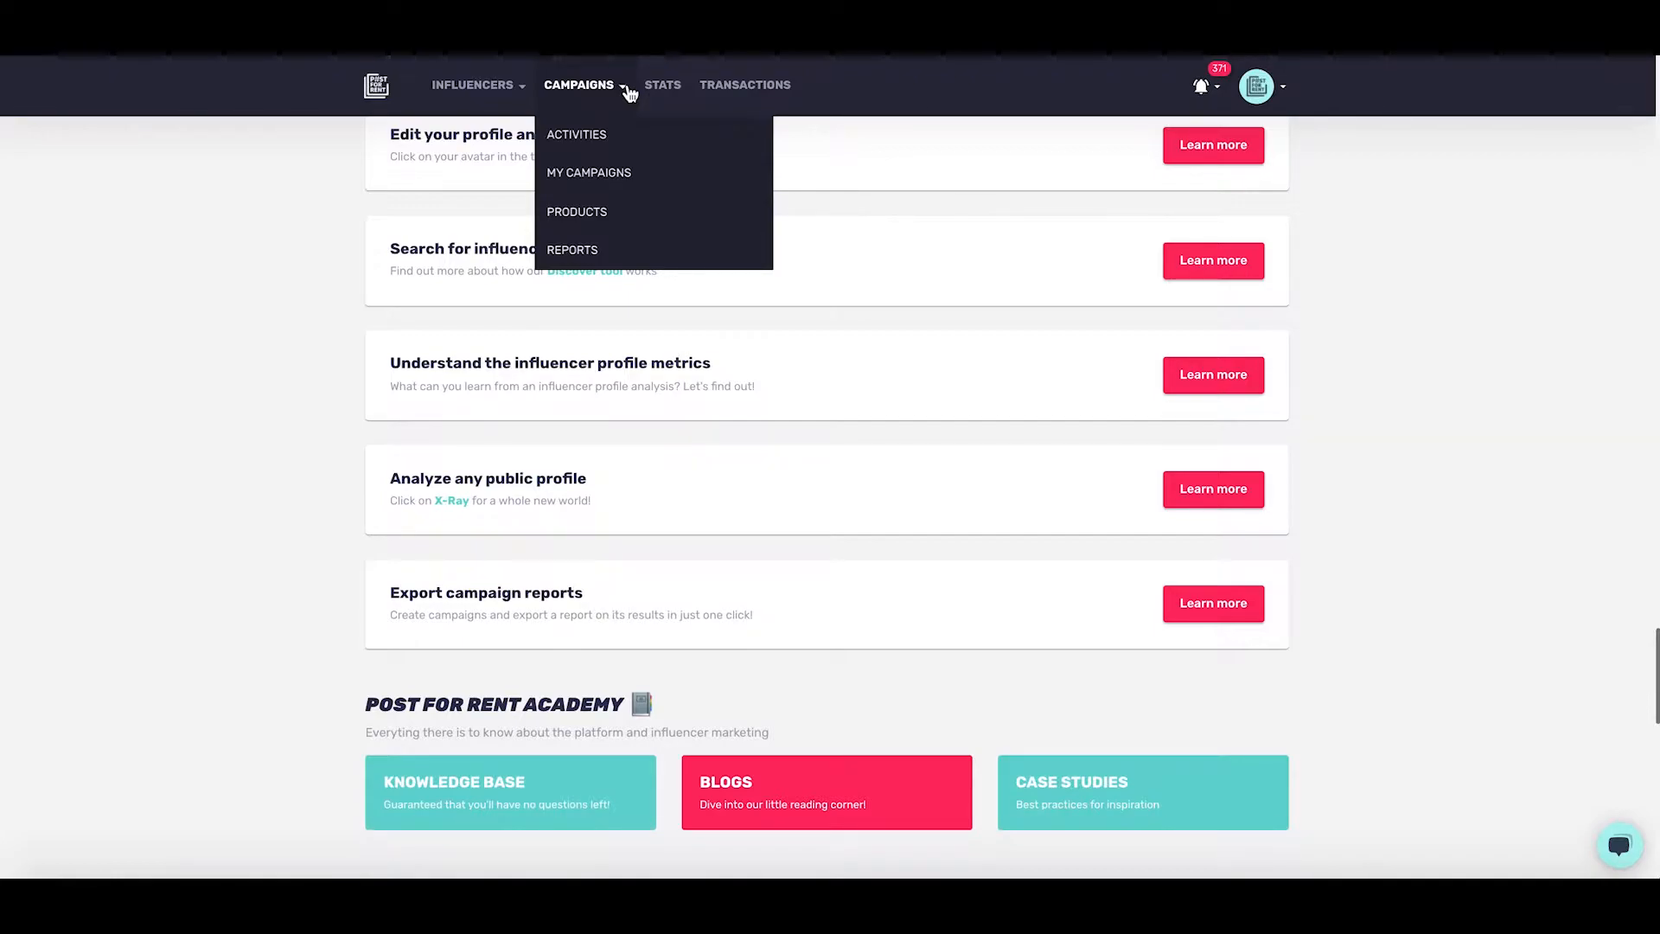
pyautogui.click(604, 181)
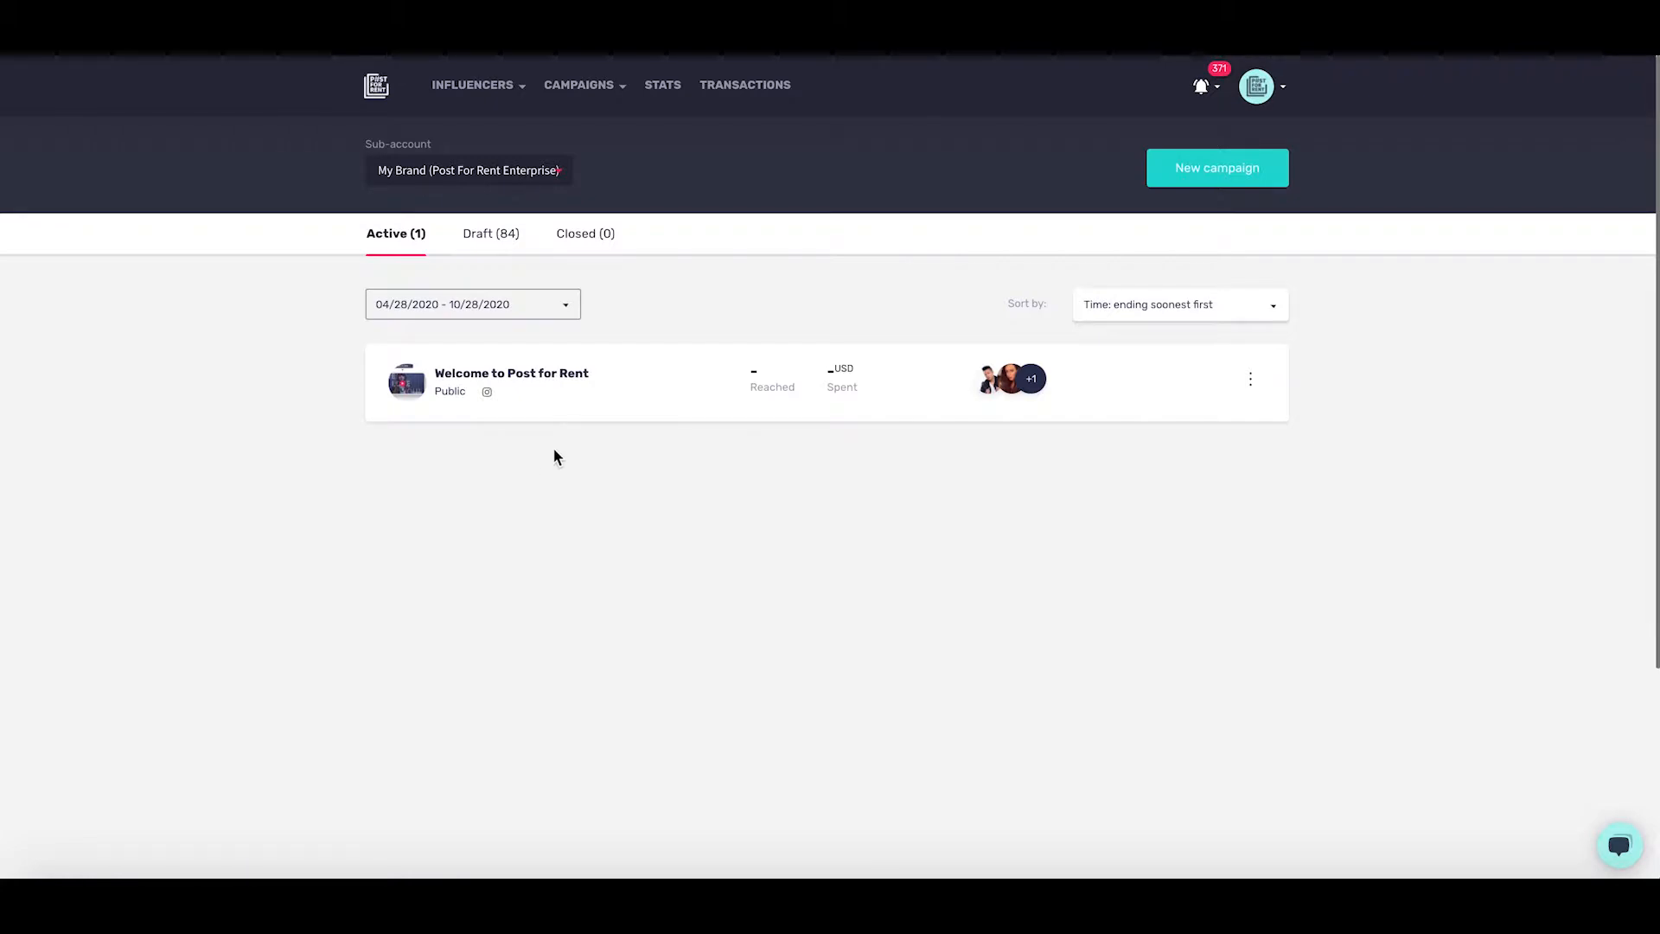
pyautogui.click(1176, 173)
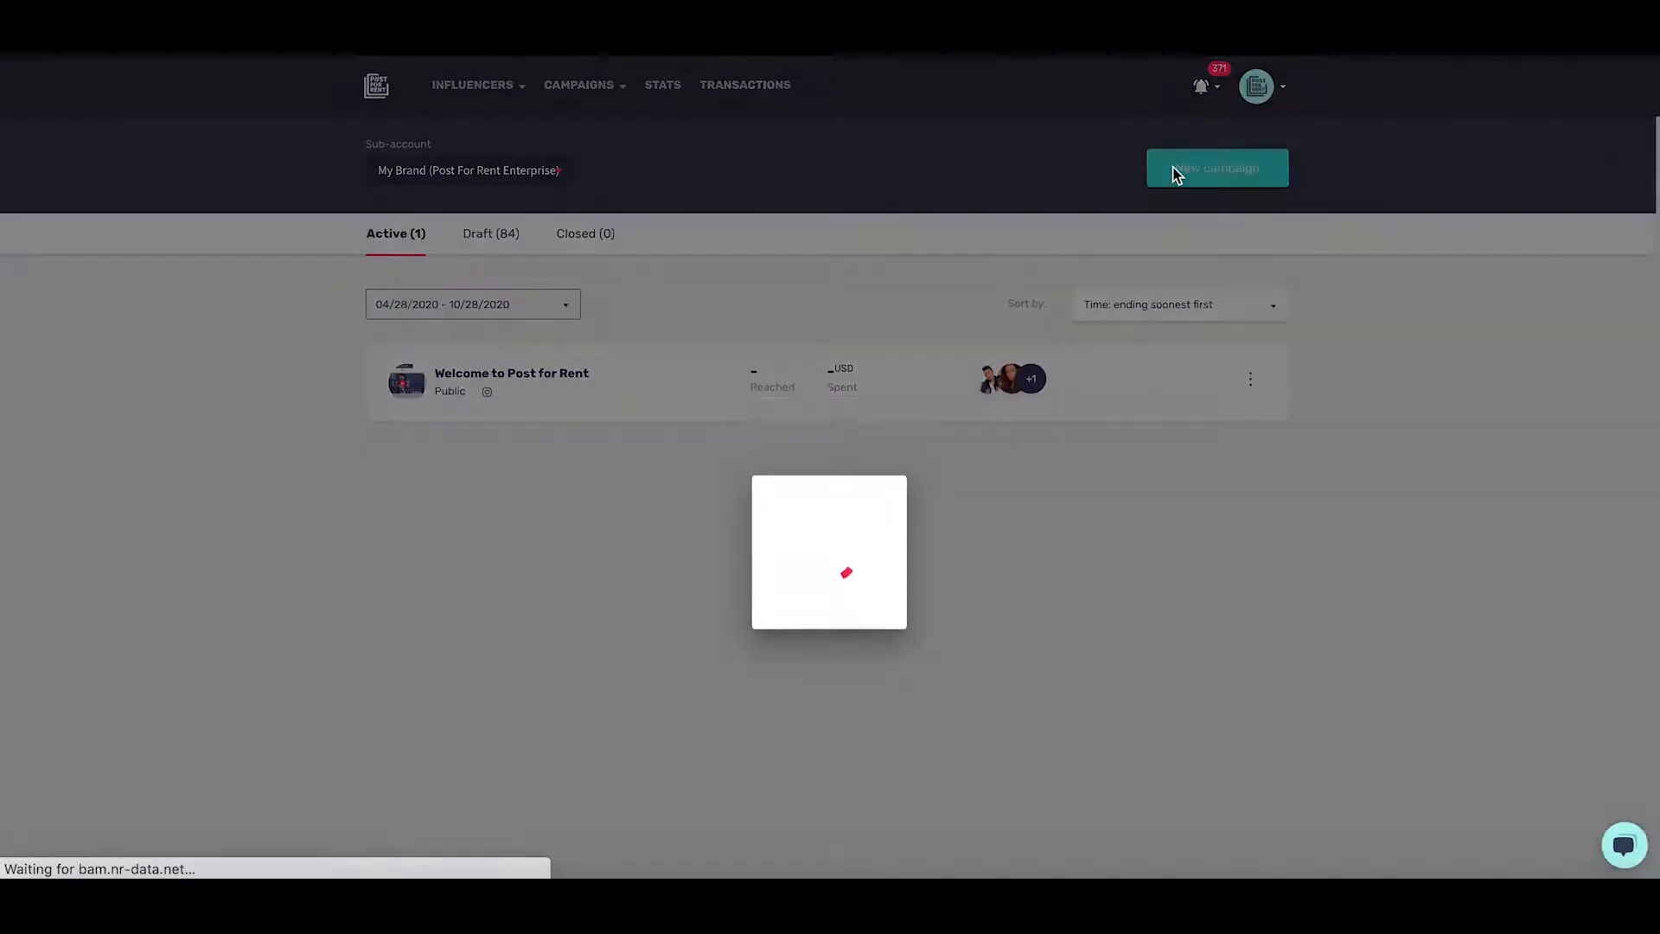
pyautogui.click(837, 594)
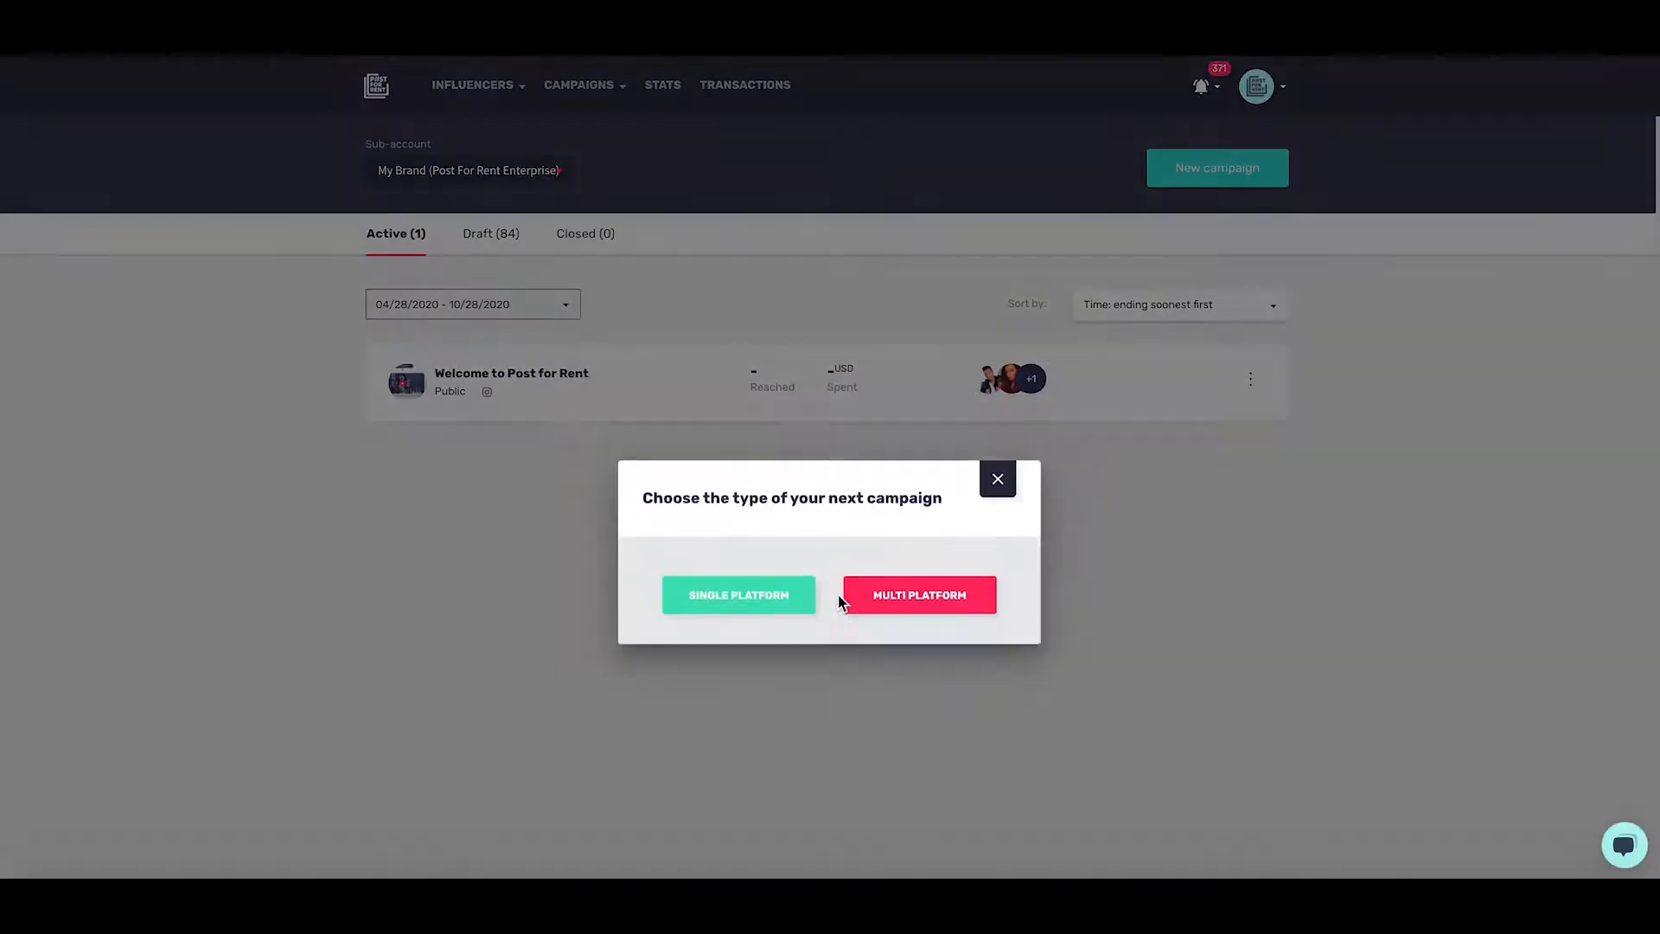
pyautogui.click(757, 510)
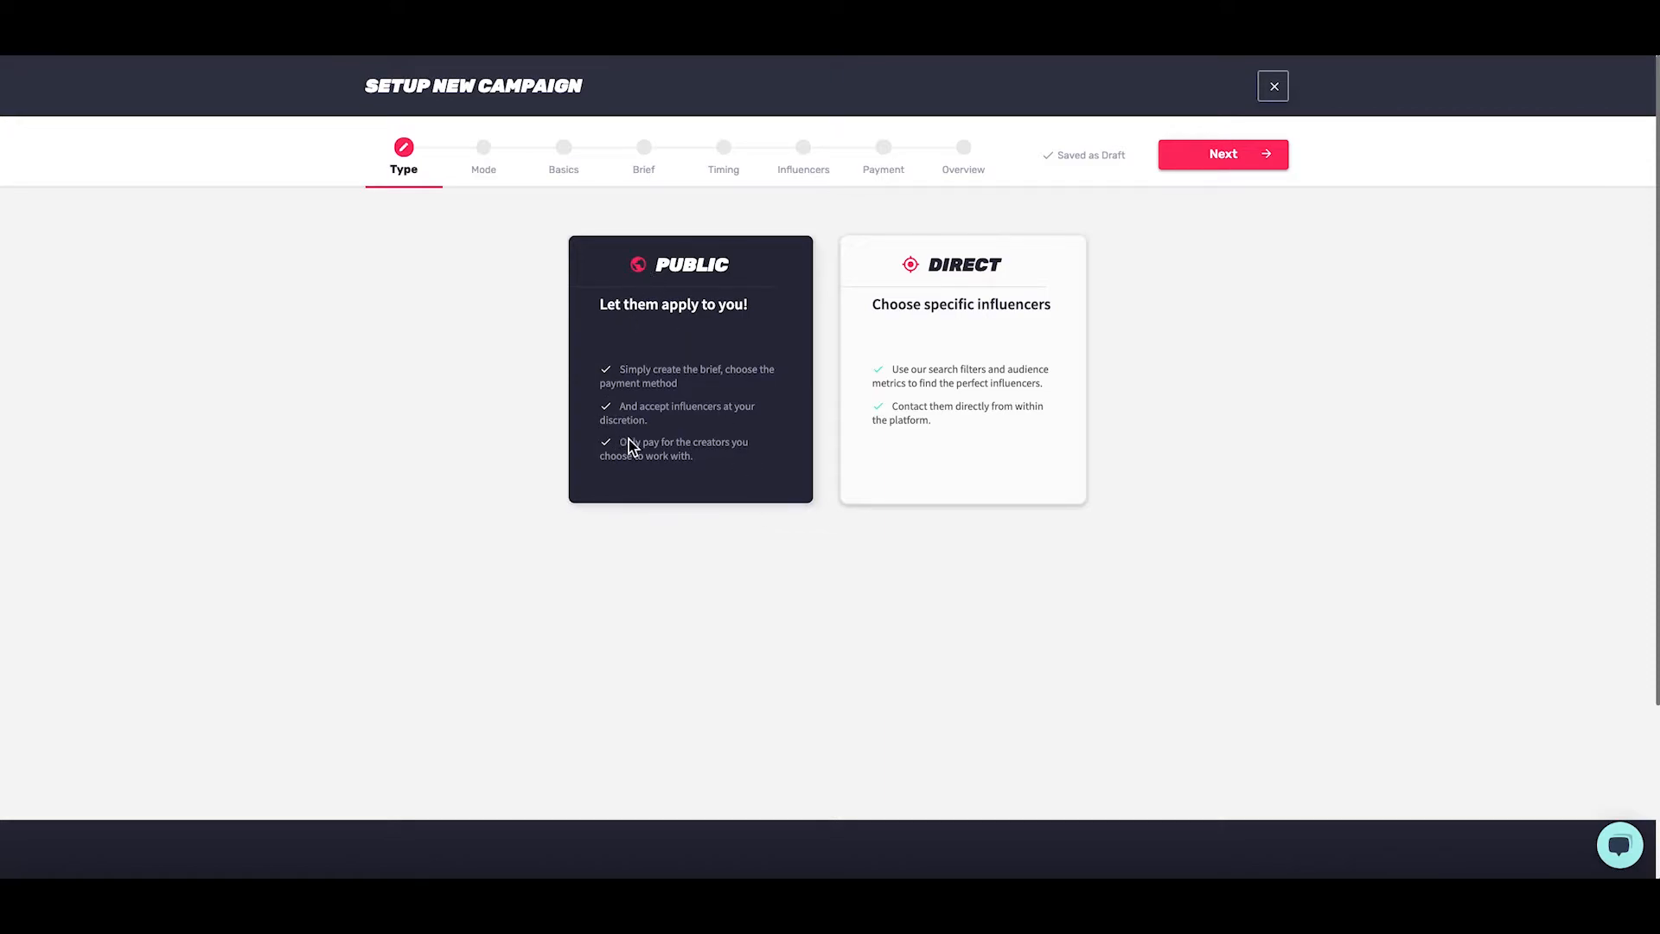
pyautogui.click(689, 370)
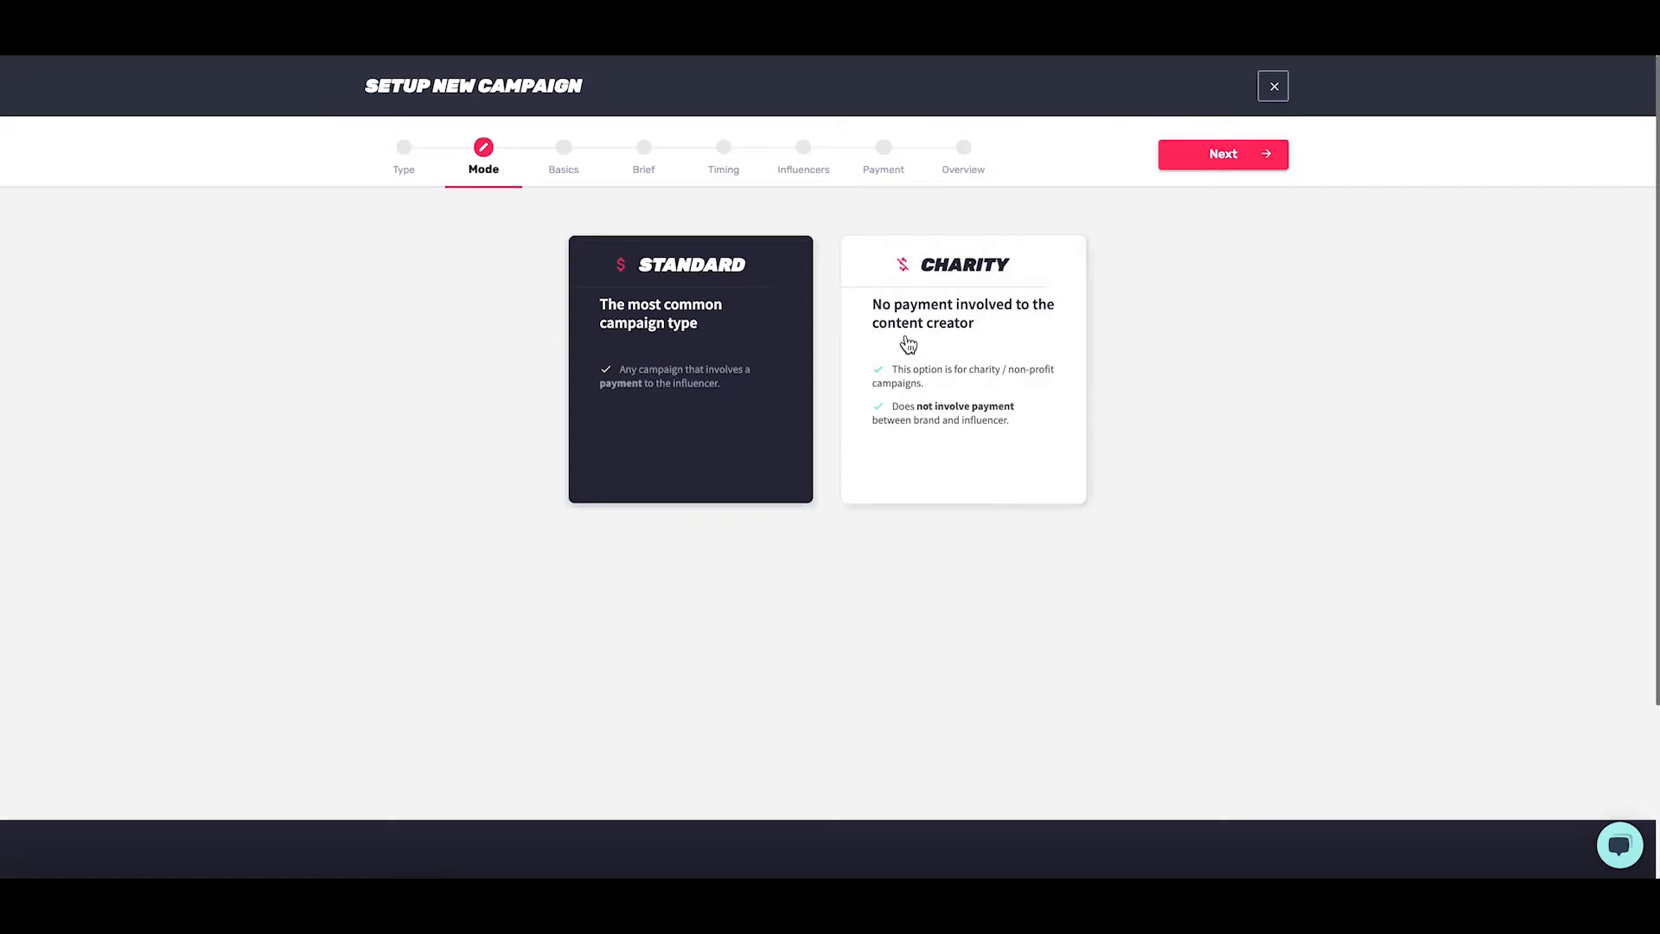
pyautogui.click(659, 337)
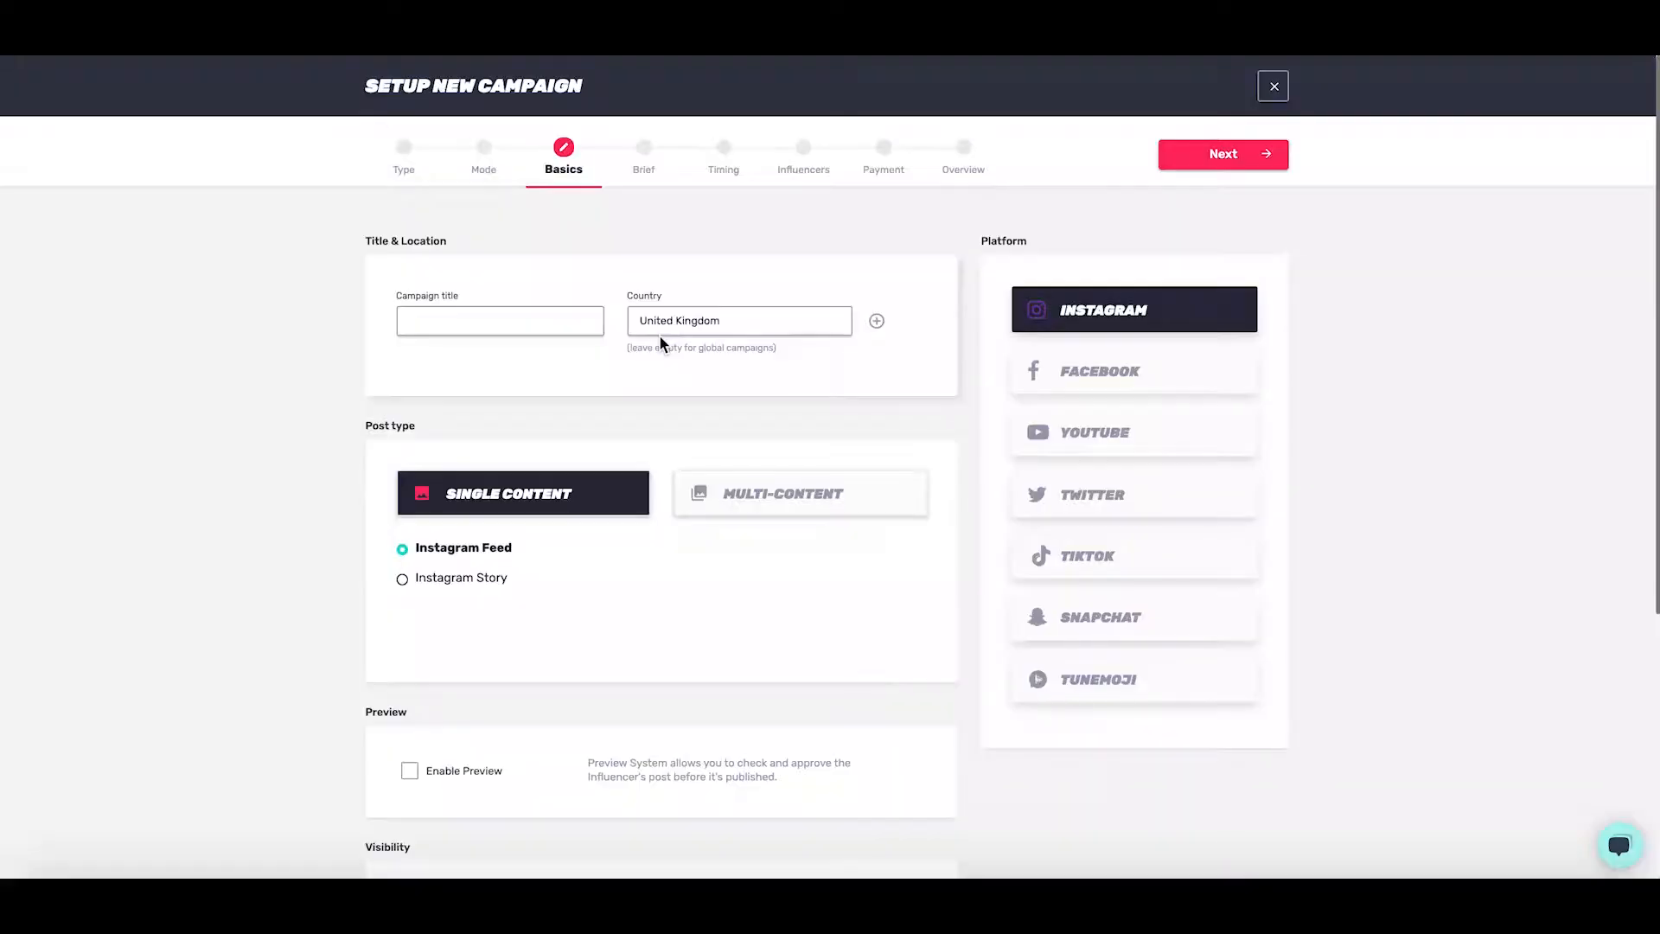
# Step: Title the campaign "xxx" and enable the preview of influencers' posts
pyautogui.click(558, 327)
pyautogui.write('xxx')
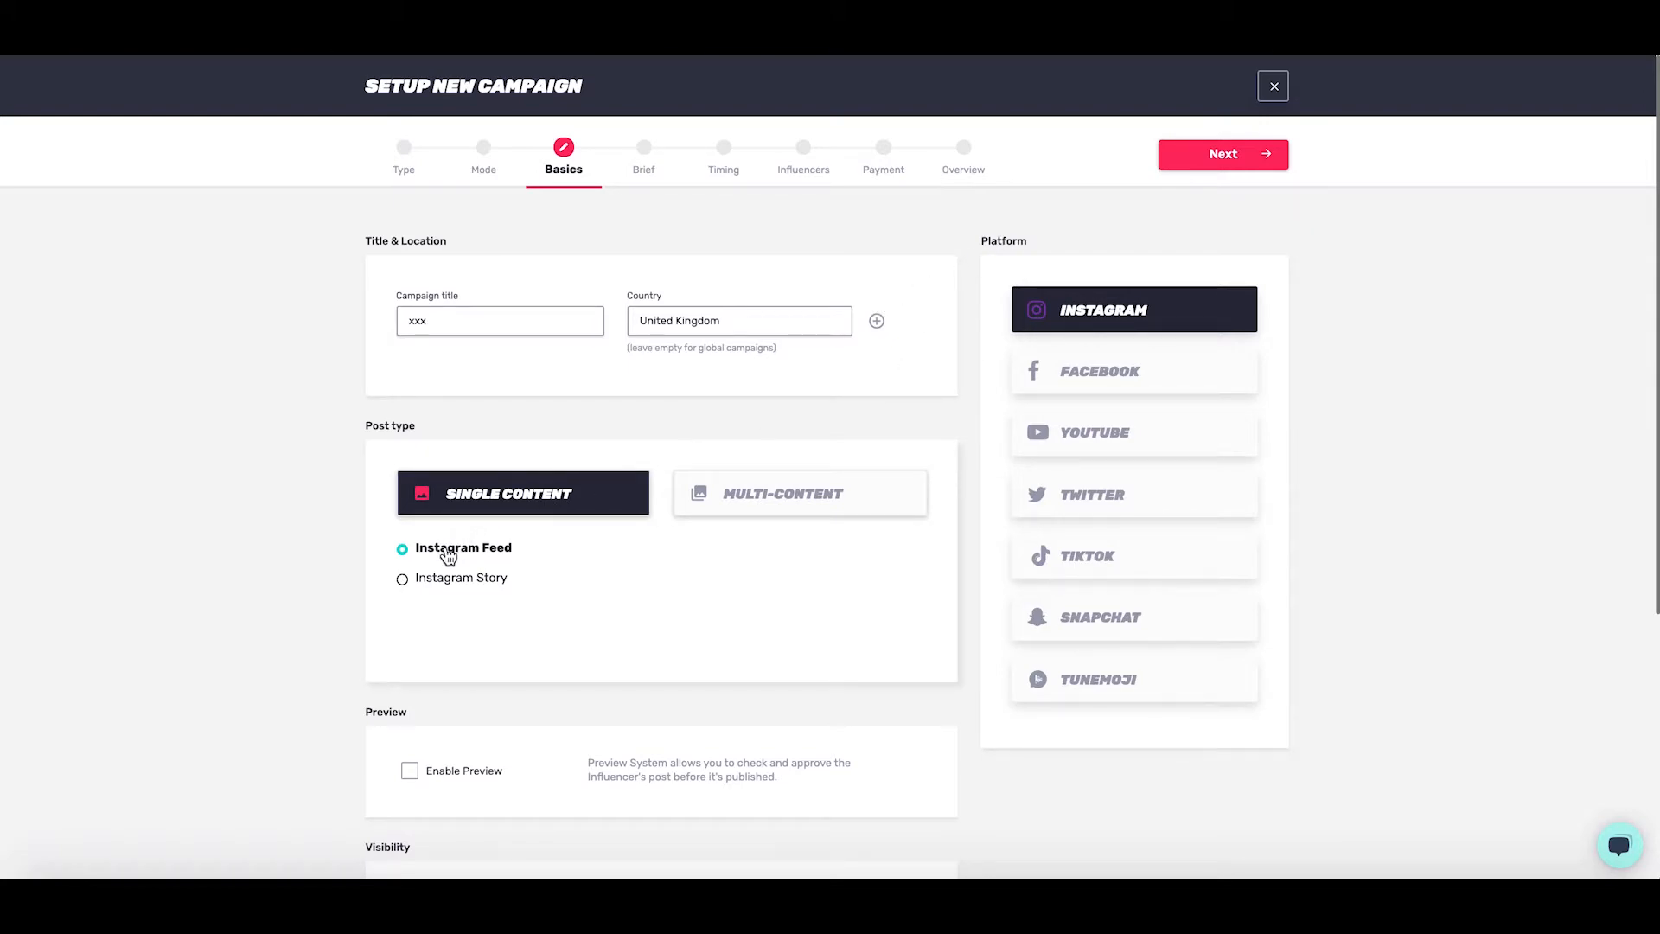
pyautogui.scroll(-2, 480, 661)
pyautogui.click(411, 647)
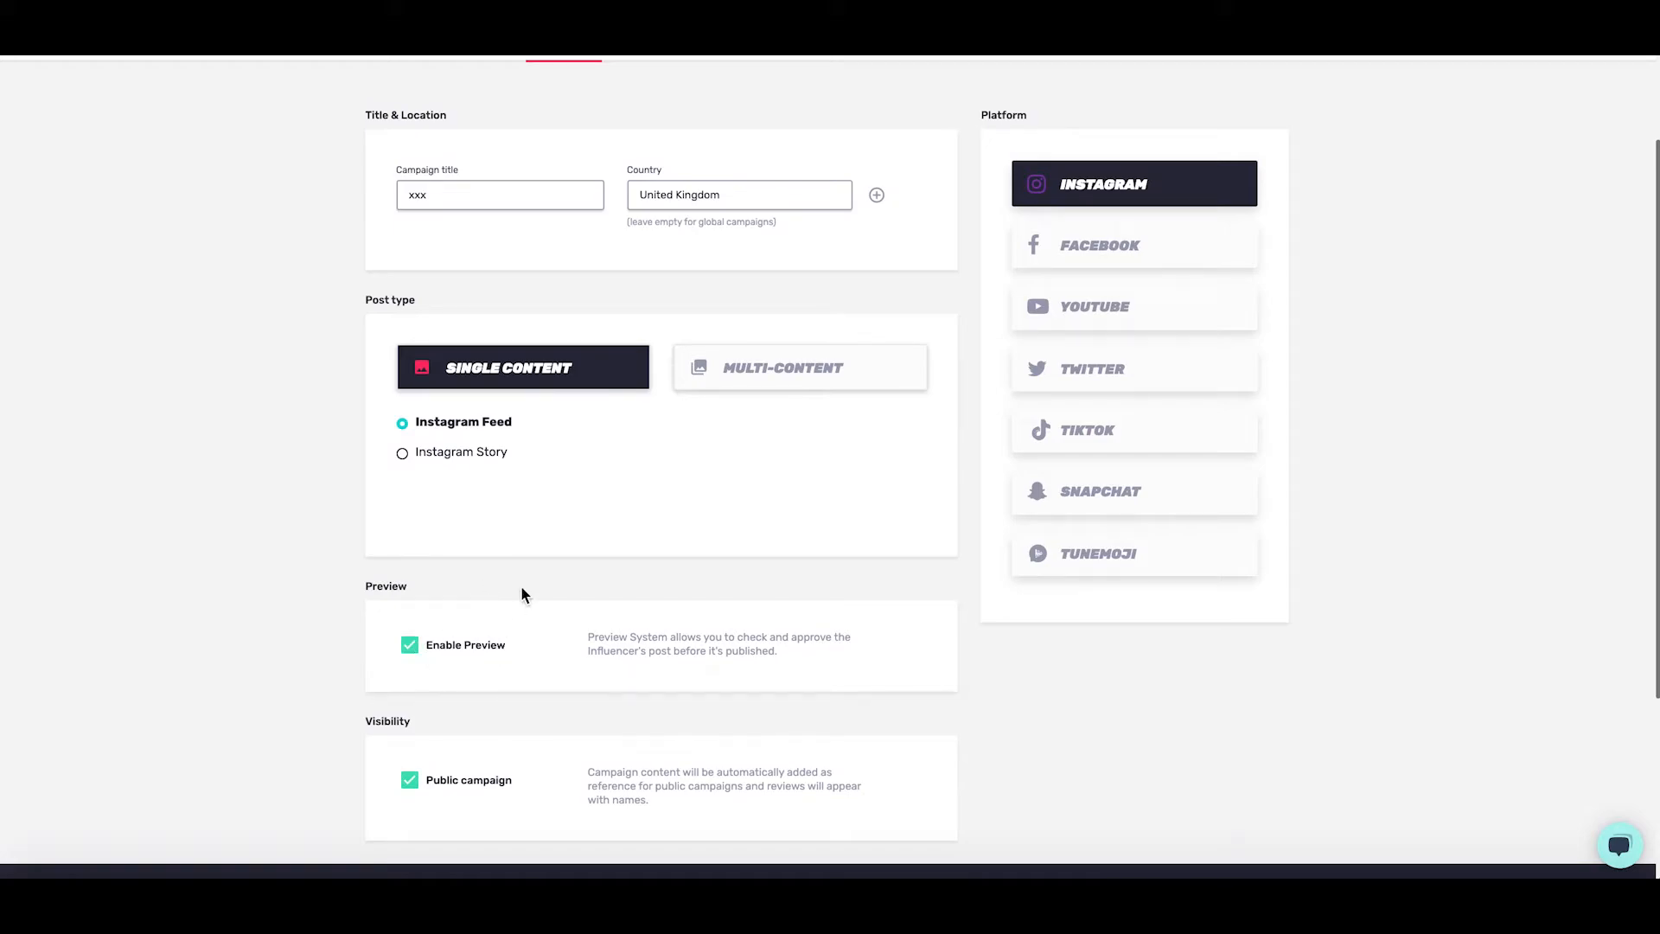
pyautogui.scroll(2, 521, 588)
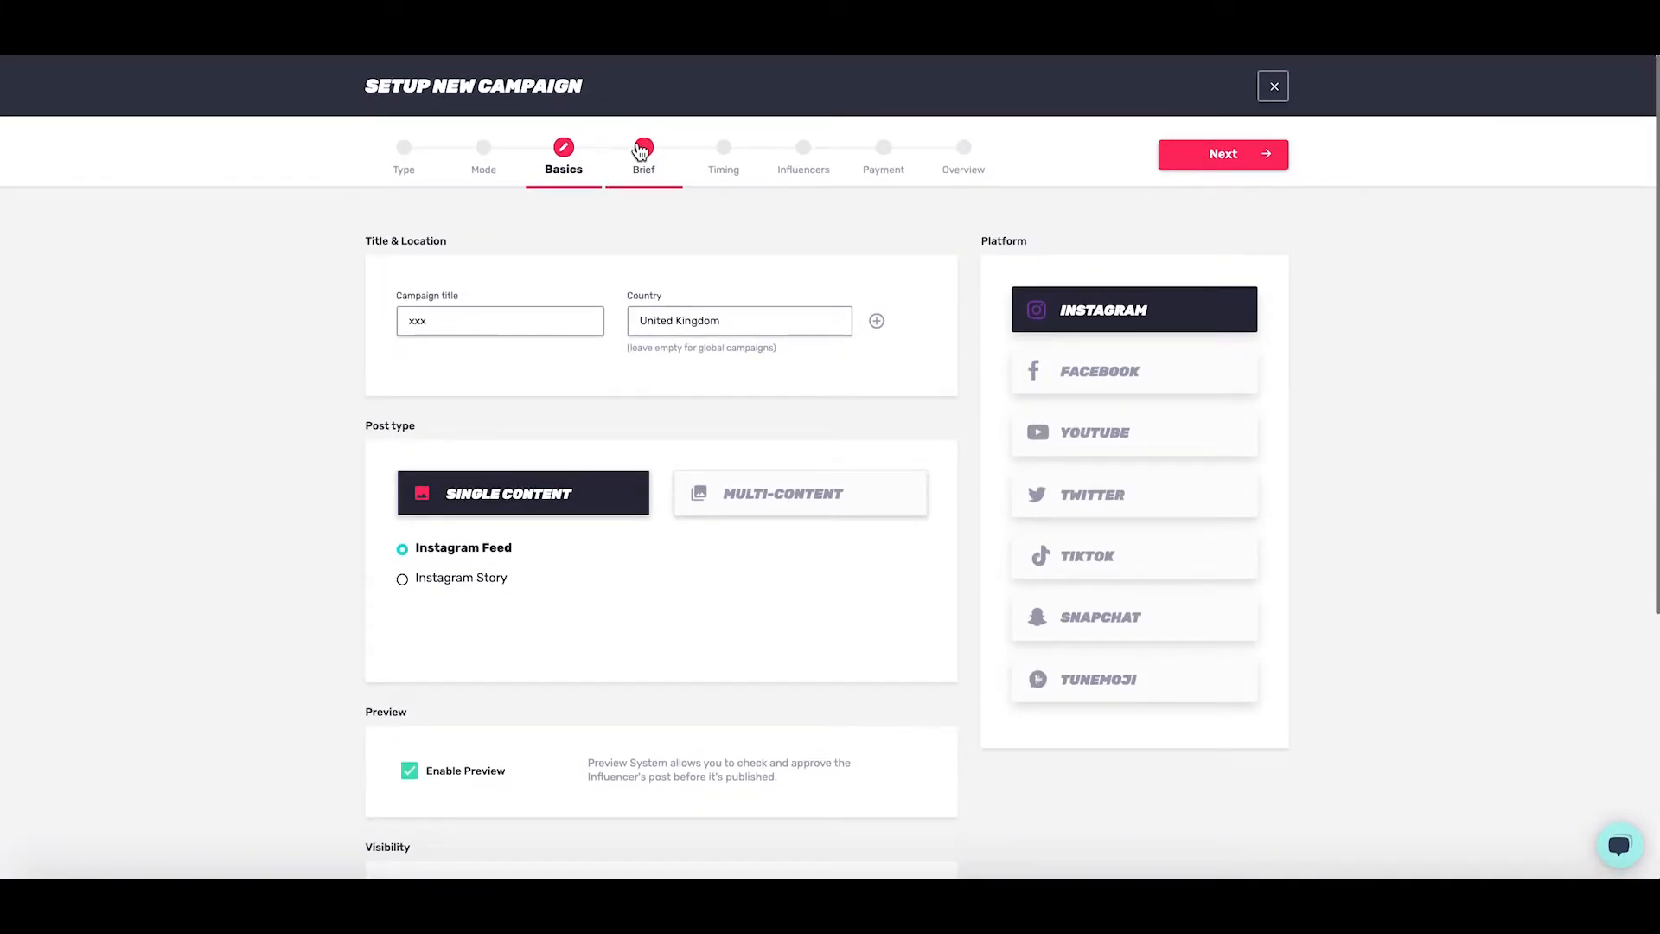
# Step: In the campaign brief, enter "xxxx" as the instructions and "www" as the website URL to share
pyautogui.click(640, 149)
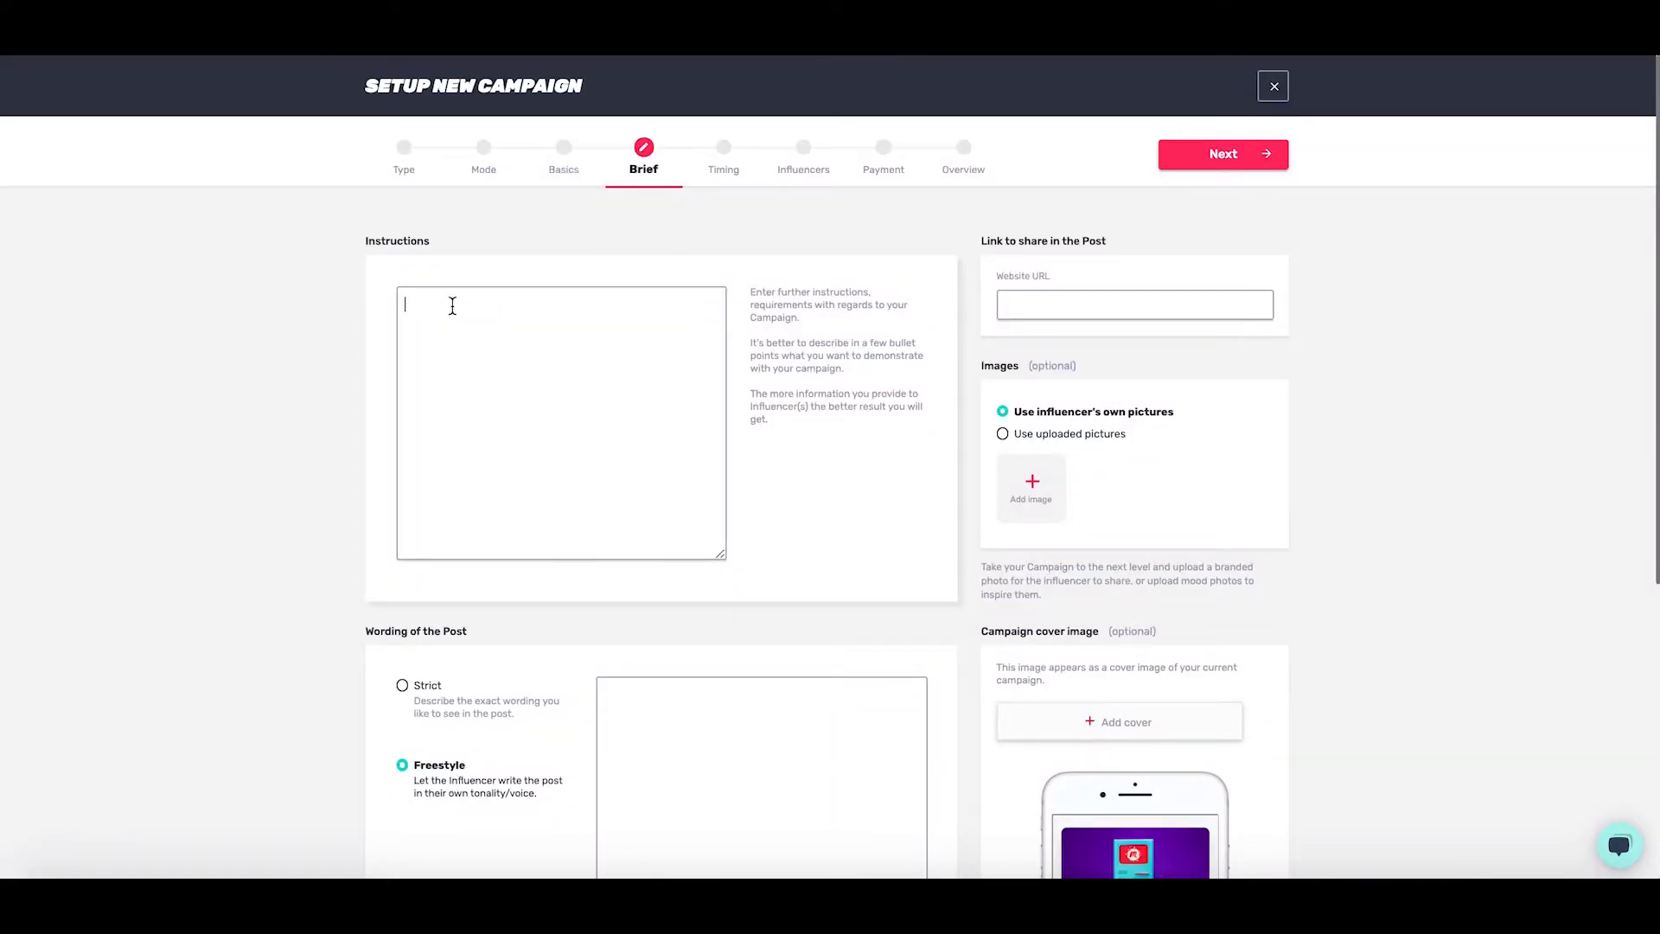
pyautogui.click(452, 305)
pyautogui.write('xxxx')
pyautogui.click(1078, 313)
pyautogui.write('www')
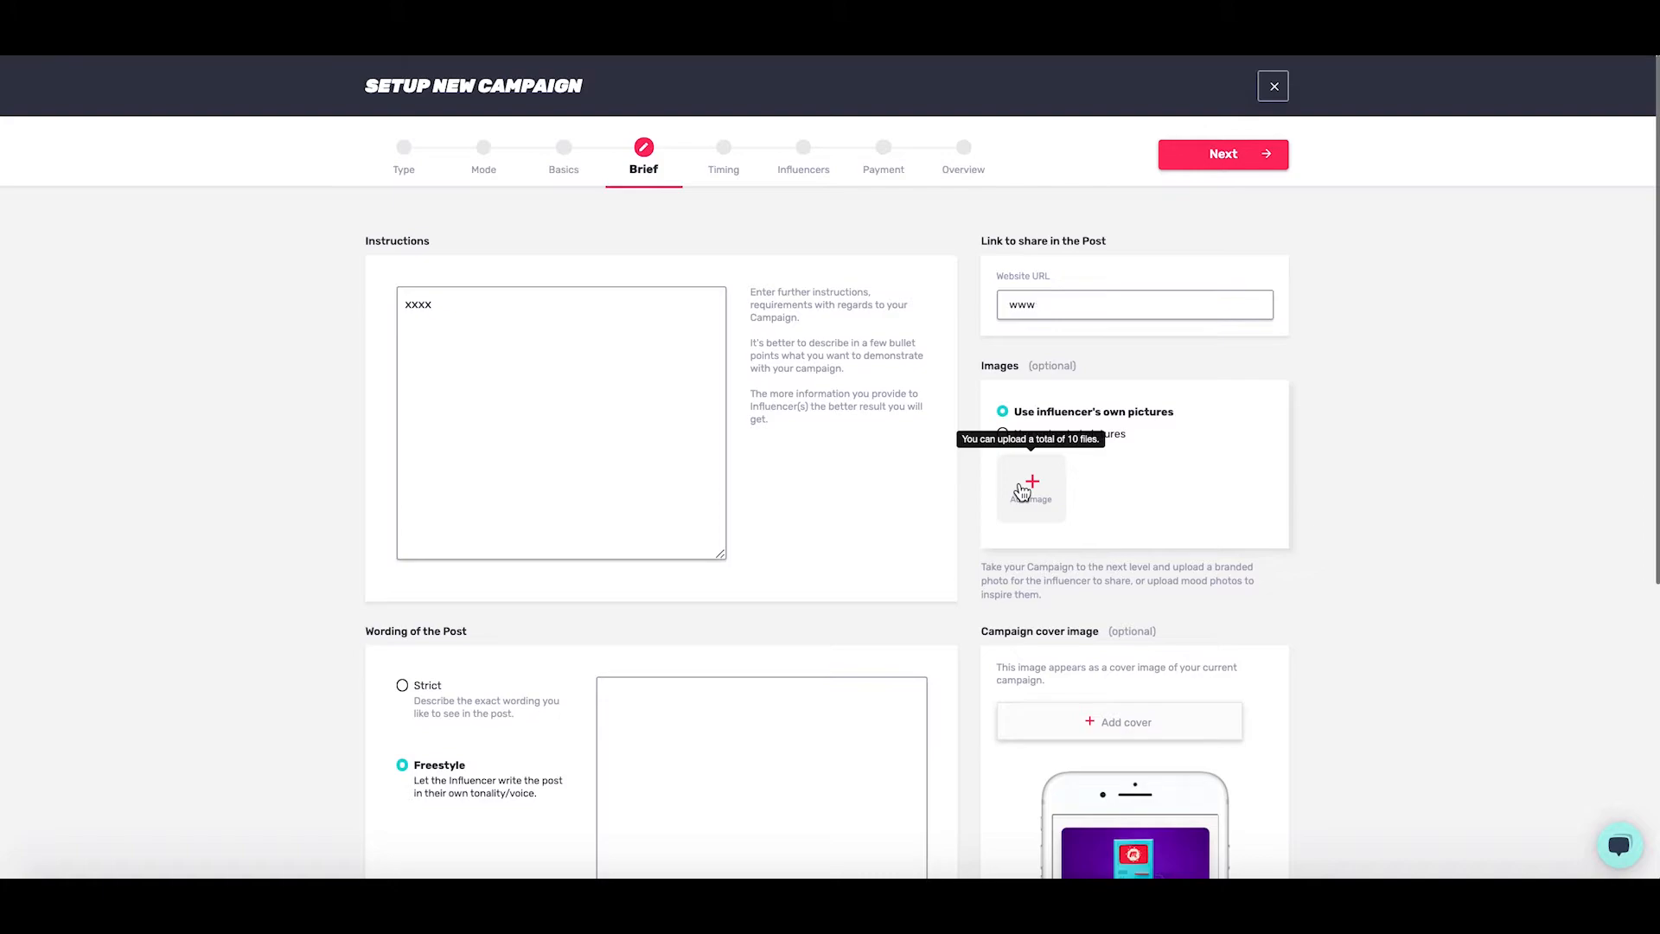
# Step: Set the wording of the post to Freestyle with the text "xxxx"
pyautogui.scroll(-3, 687, 686)
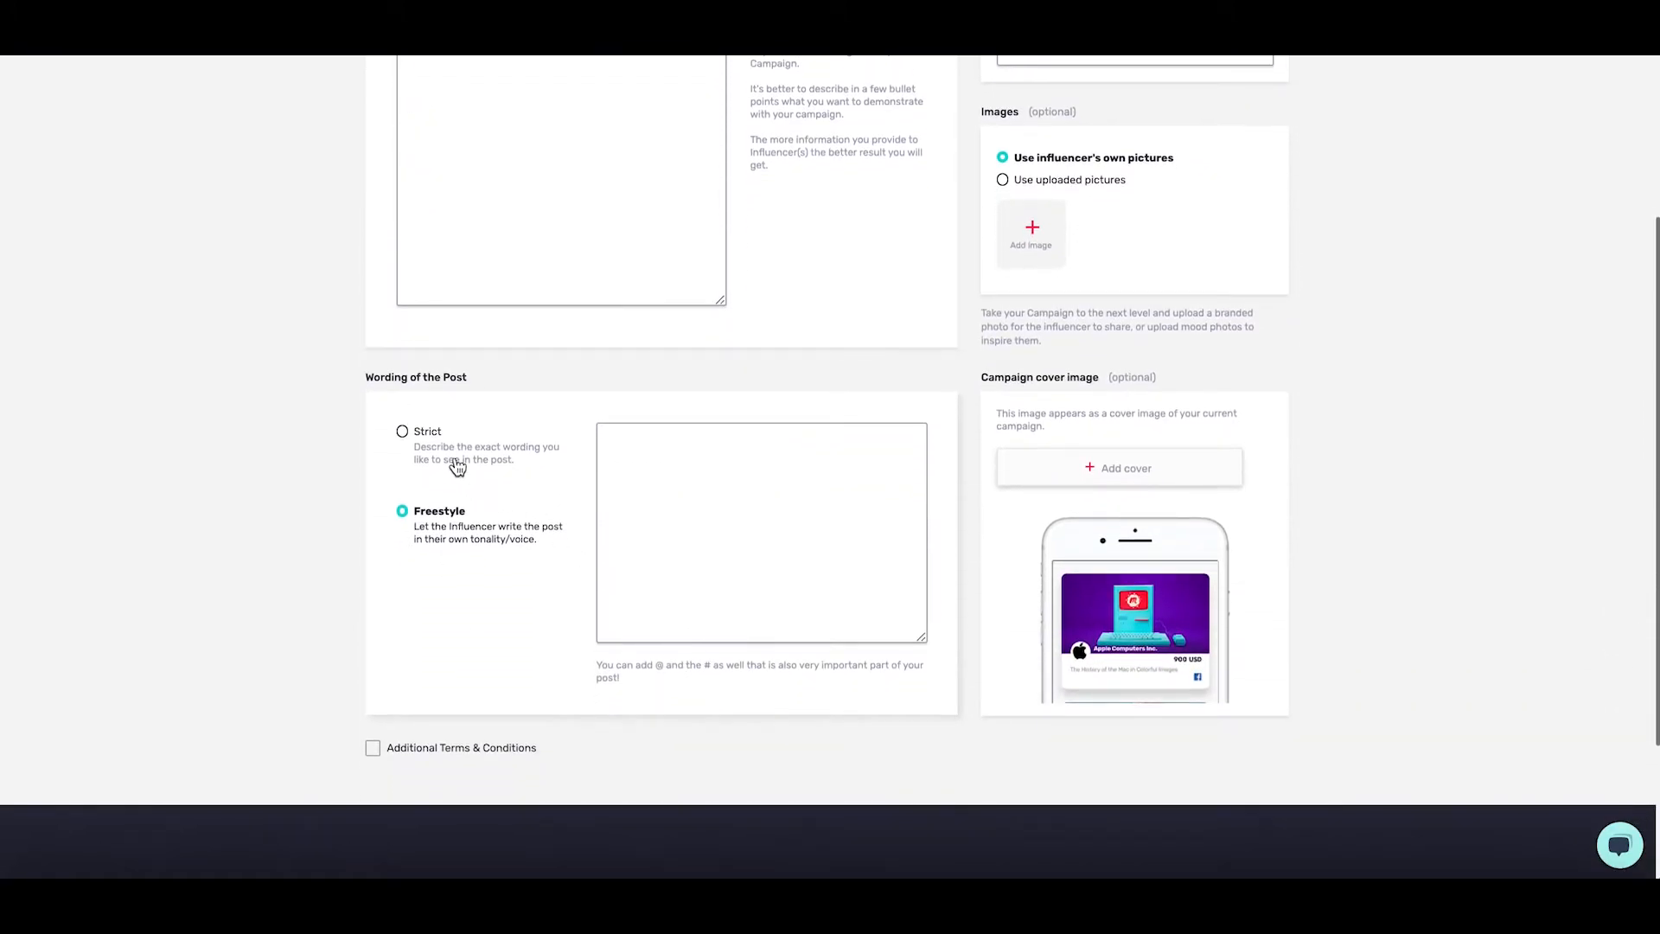
pyautogui.click(431, 434)
pyautogui.click(456, 514)
pyautogui.write('xxxx')
pyautogui.scroll(3, 1344, 411)
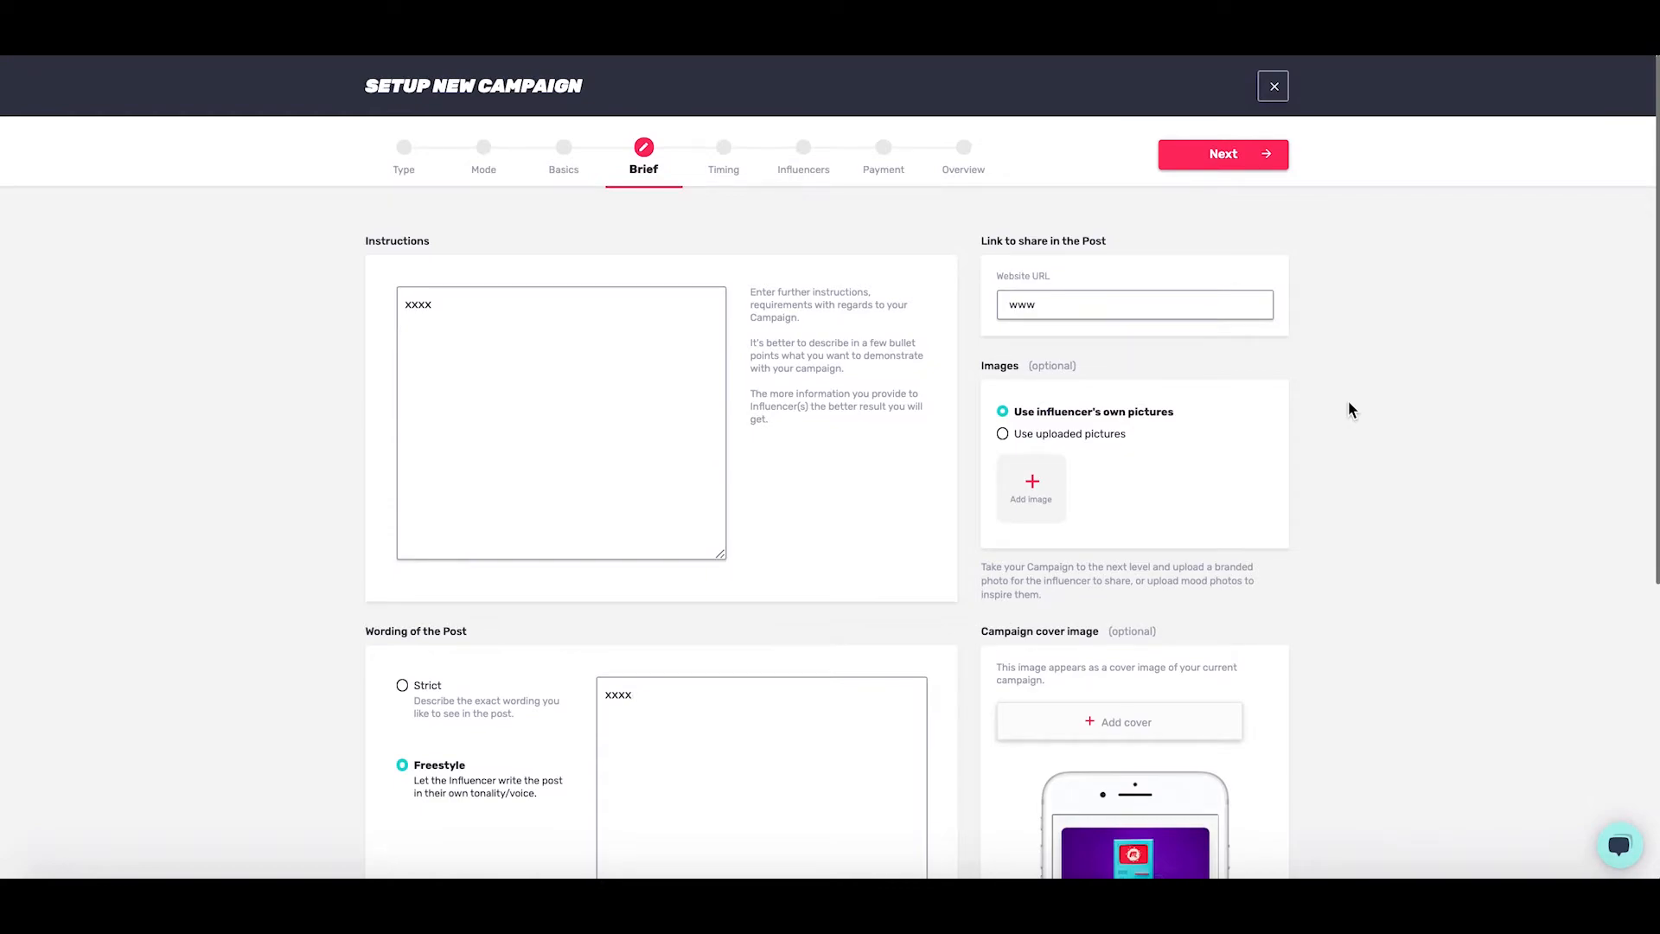
# Step: Check the campaign's timing periods and narrow the influencers to a follower range of 1000 to 5000
pyautogui.click(724, 149)
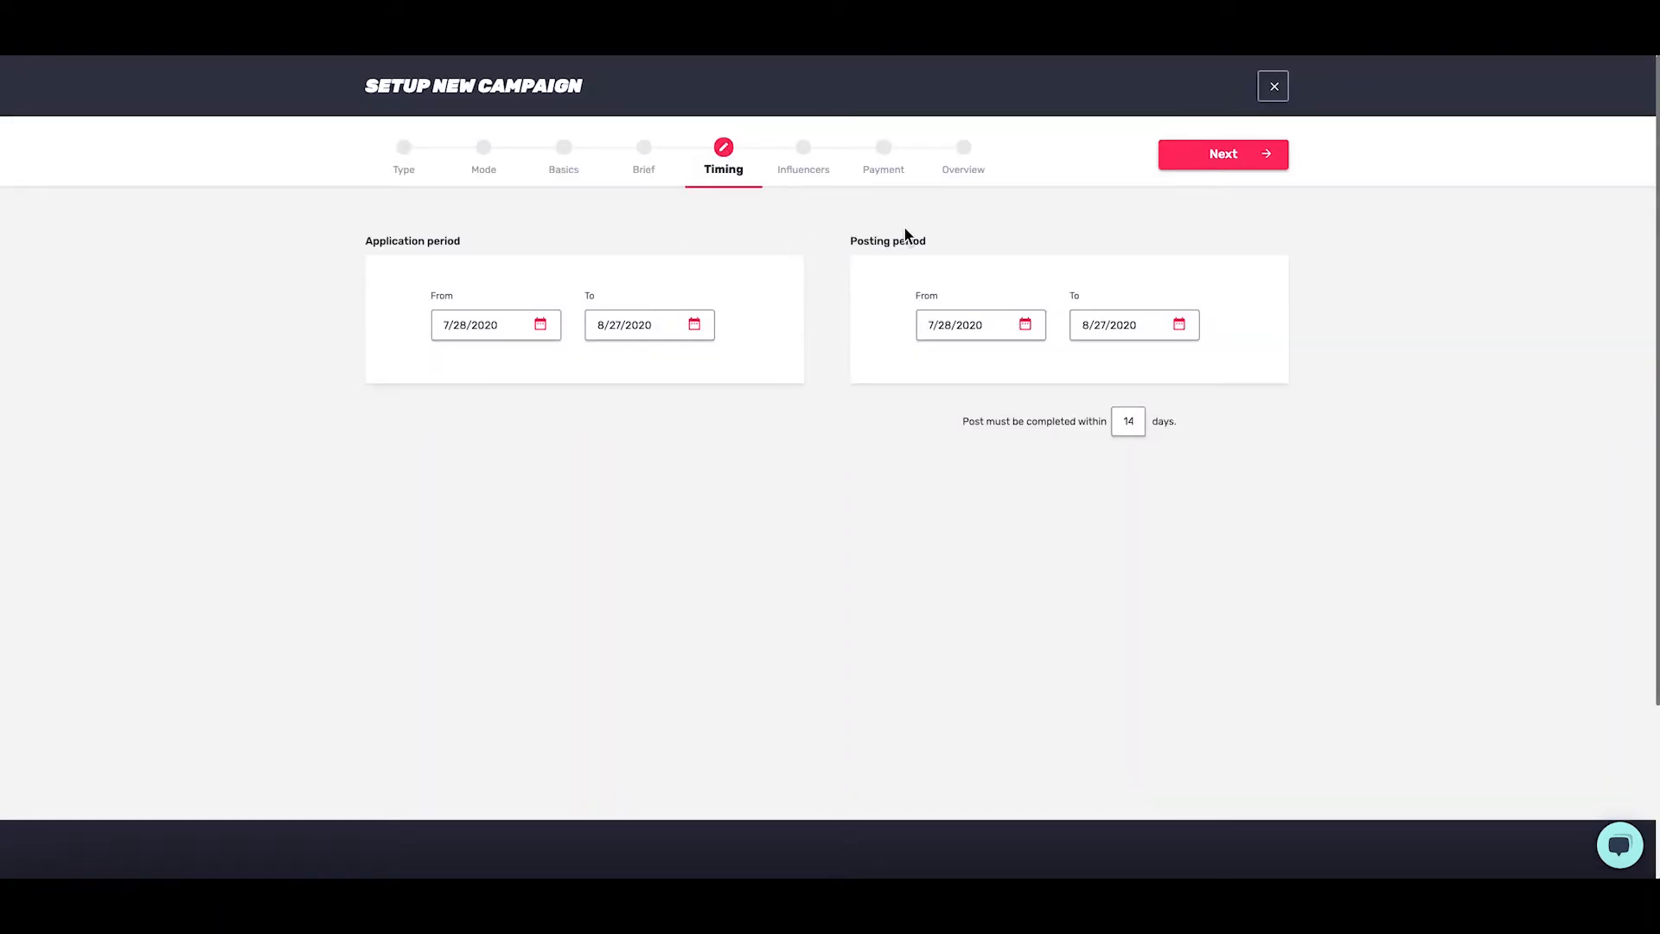
pyautogui.click(799, 161)
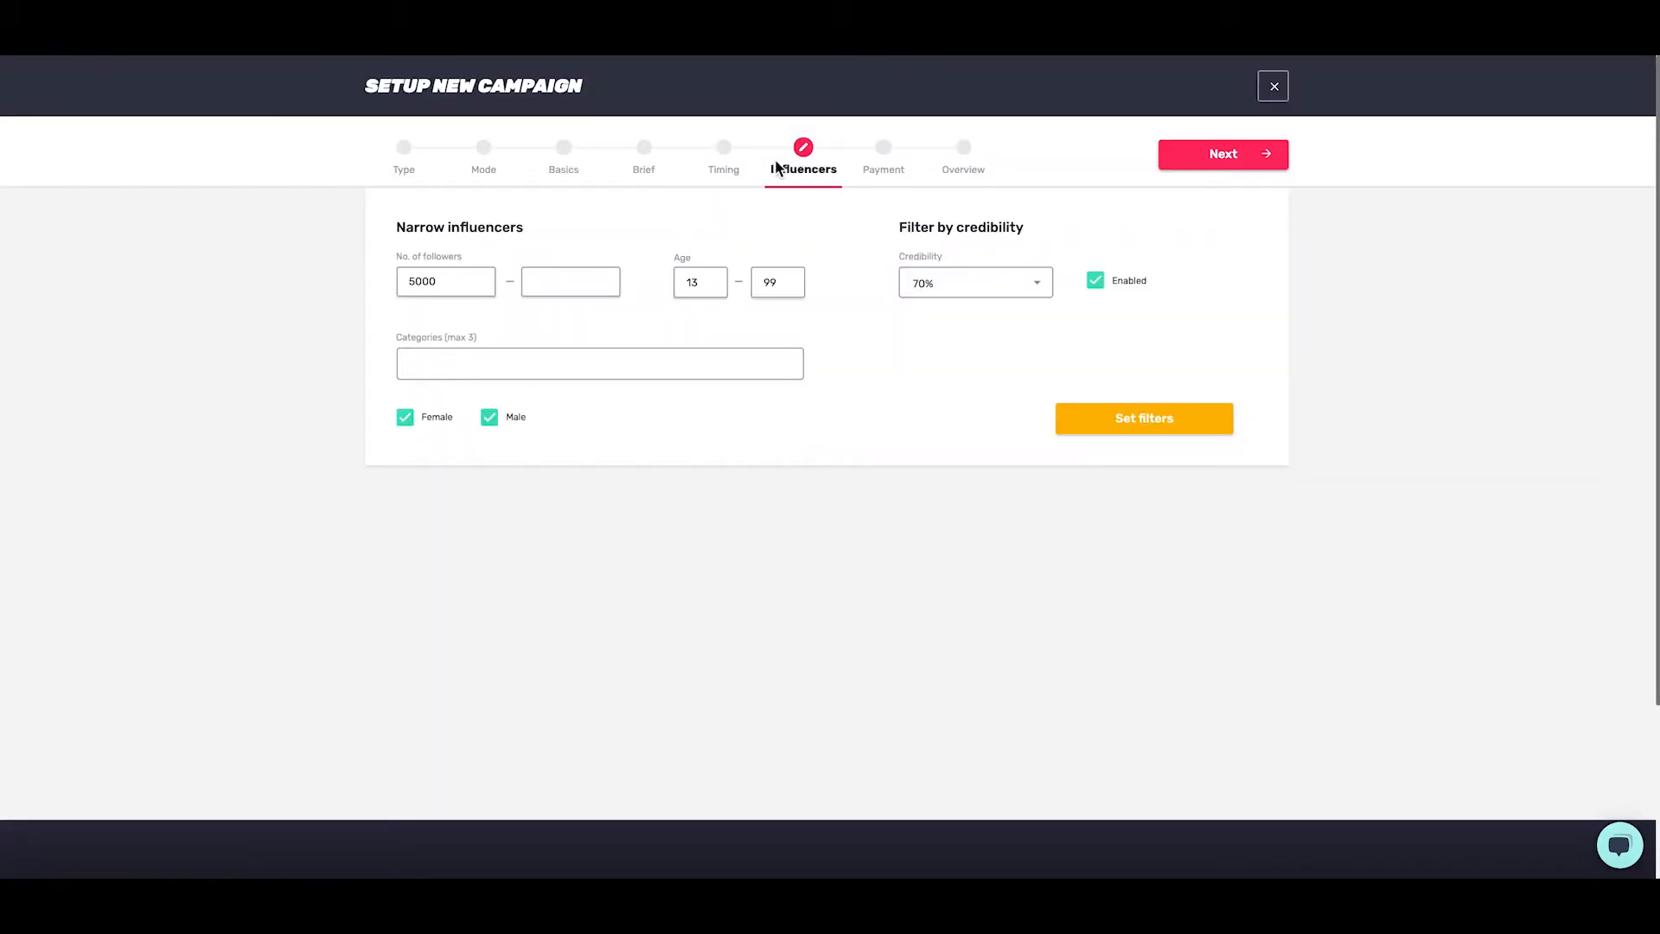
pyautogui.moveTo(473, 281); pyautogui.dragTo(392, 281)
pyautogui.write('1')
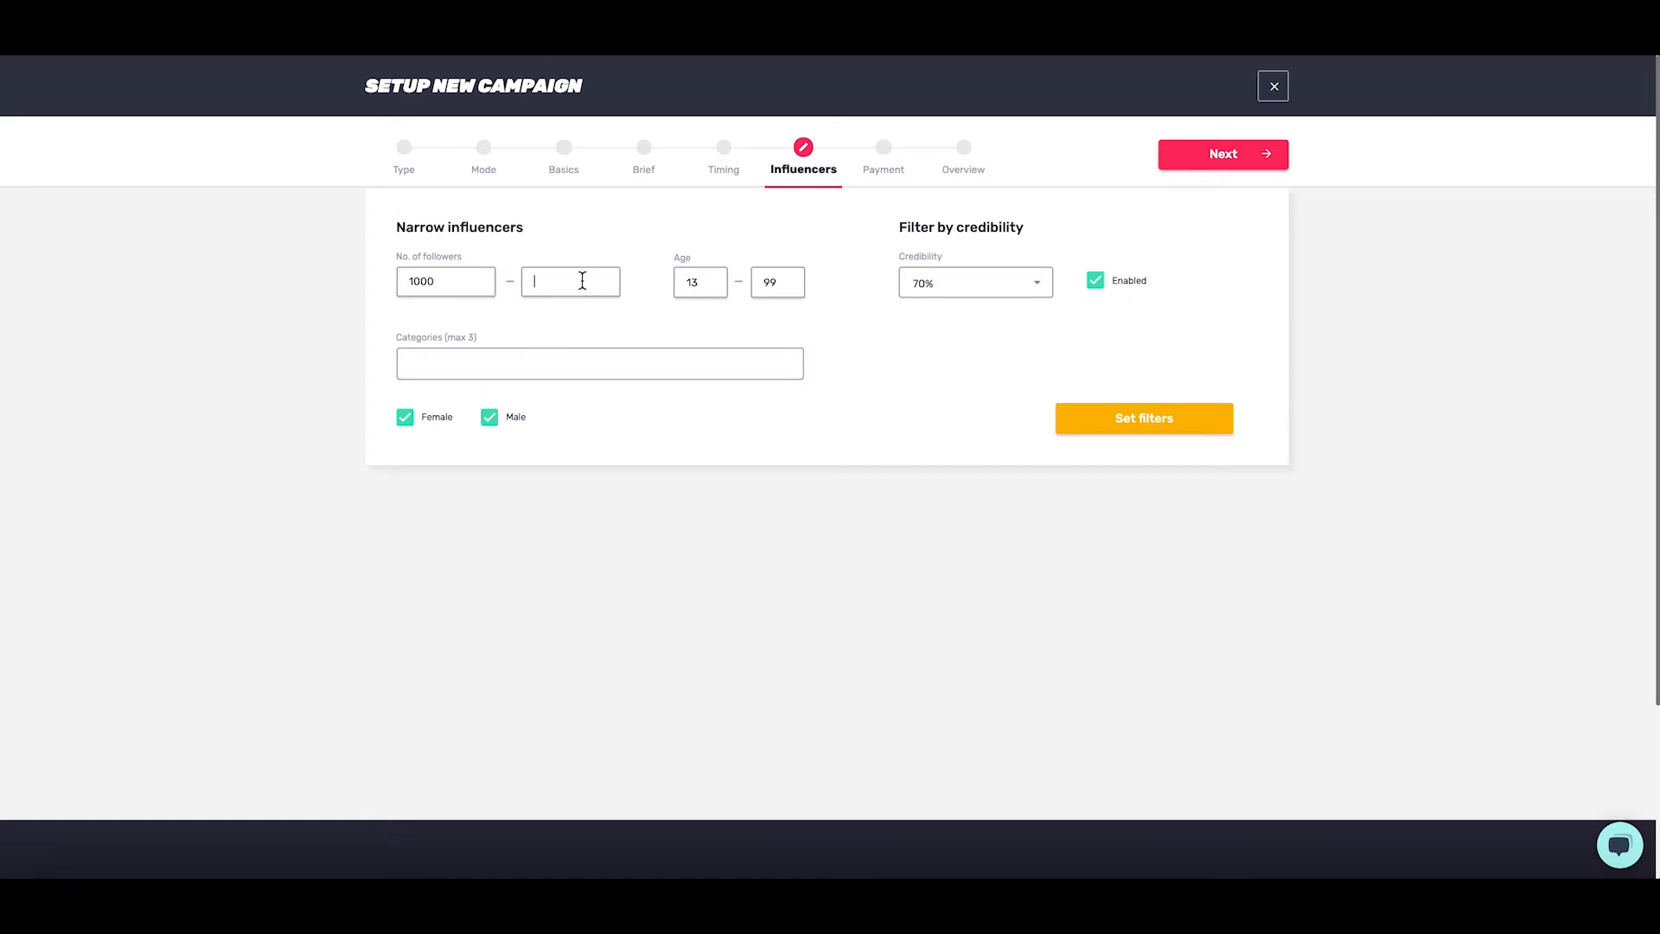
pyautogui.write('5000')
# Step: Choose Pricing by Follower Range with a 4,000 USD budget and fill the range prices with the suggested amounts
pyautogui.click(883, 148)
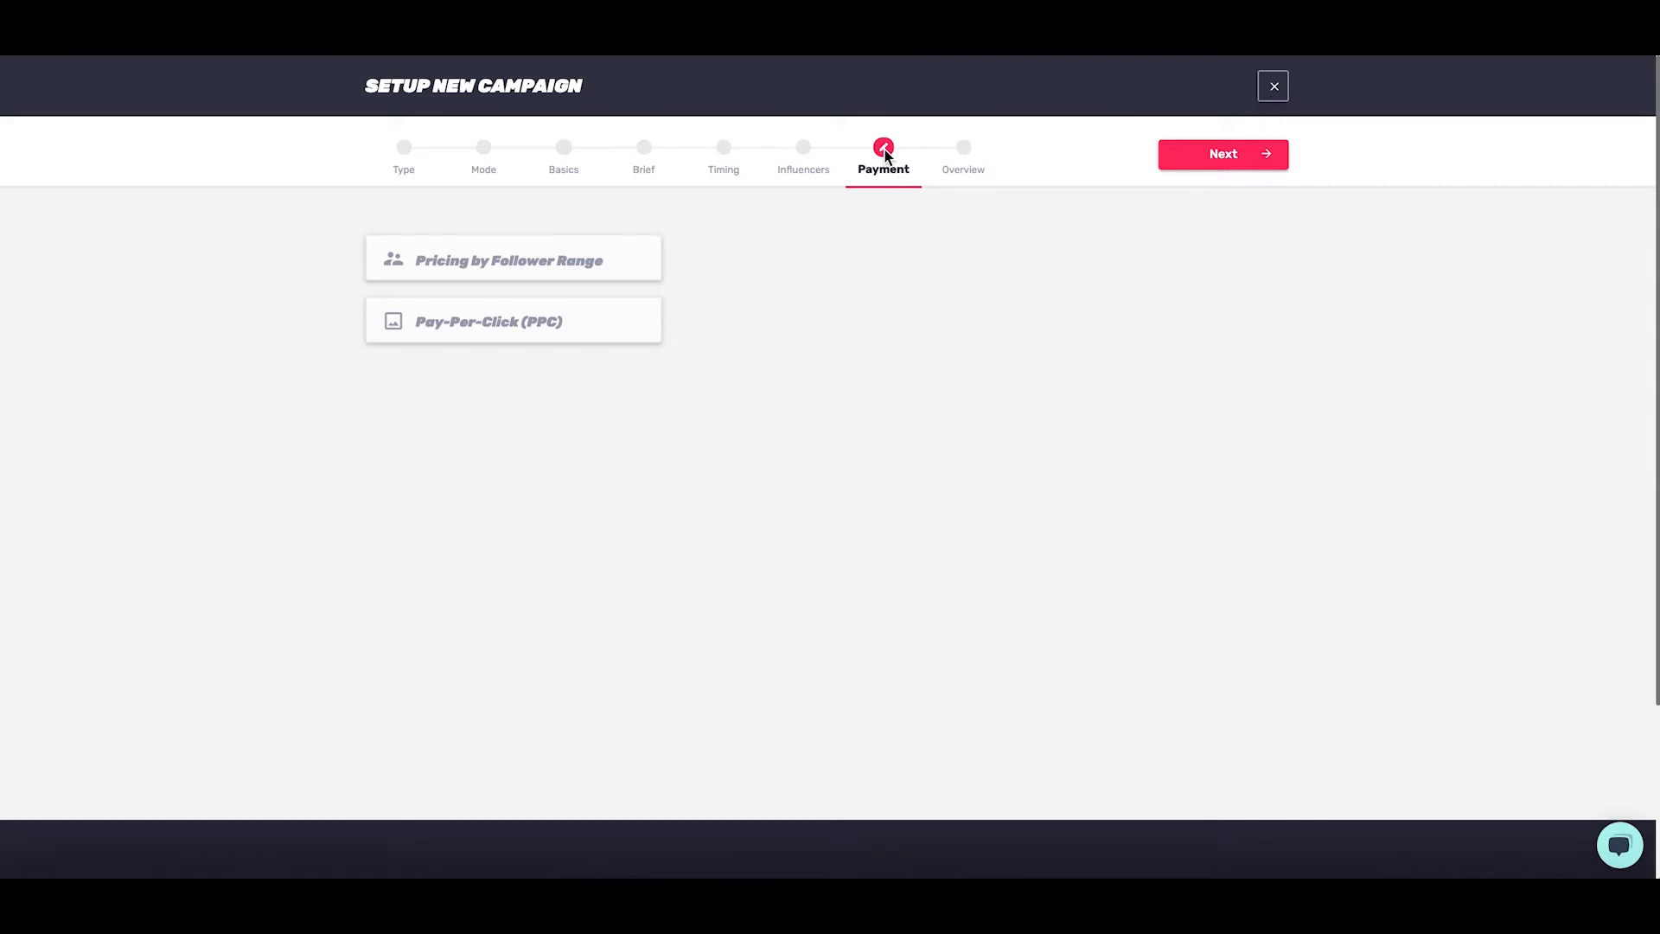
pyautogui.click(551, 260)
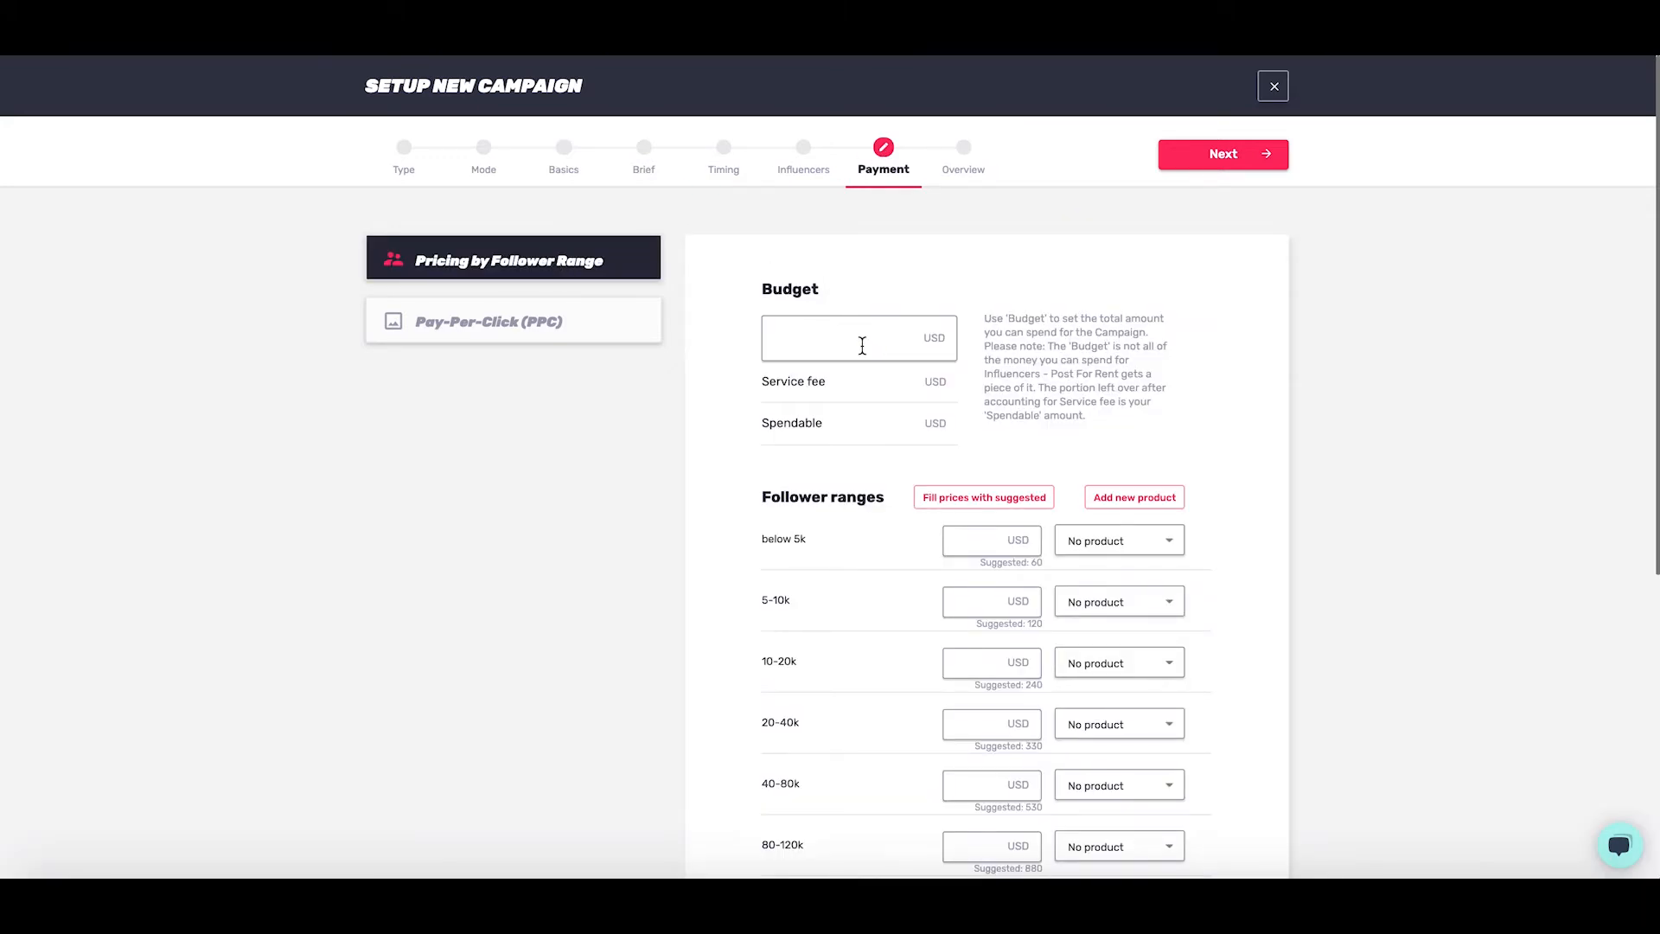
pyautogui.write('4000')
pyautogui.click(989, 547)
pyautogui.click(1000, 505)
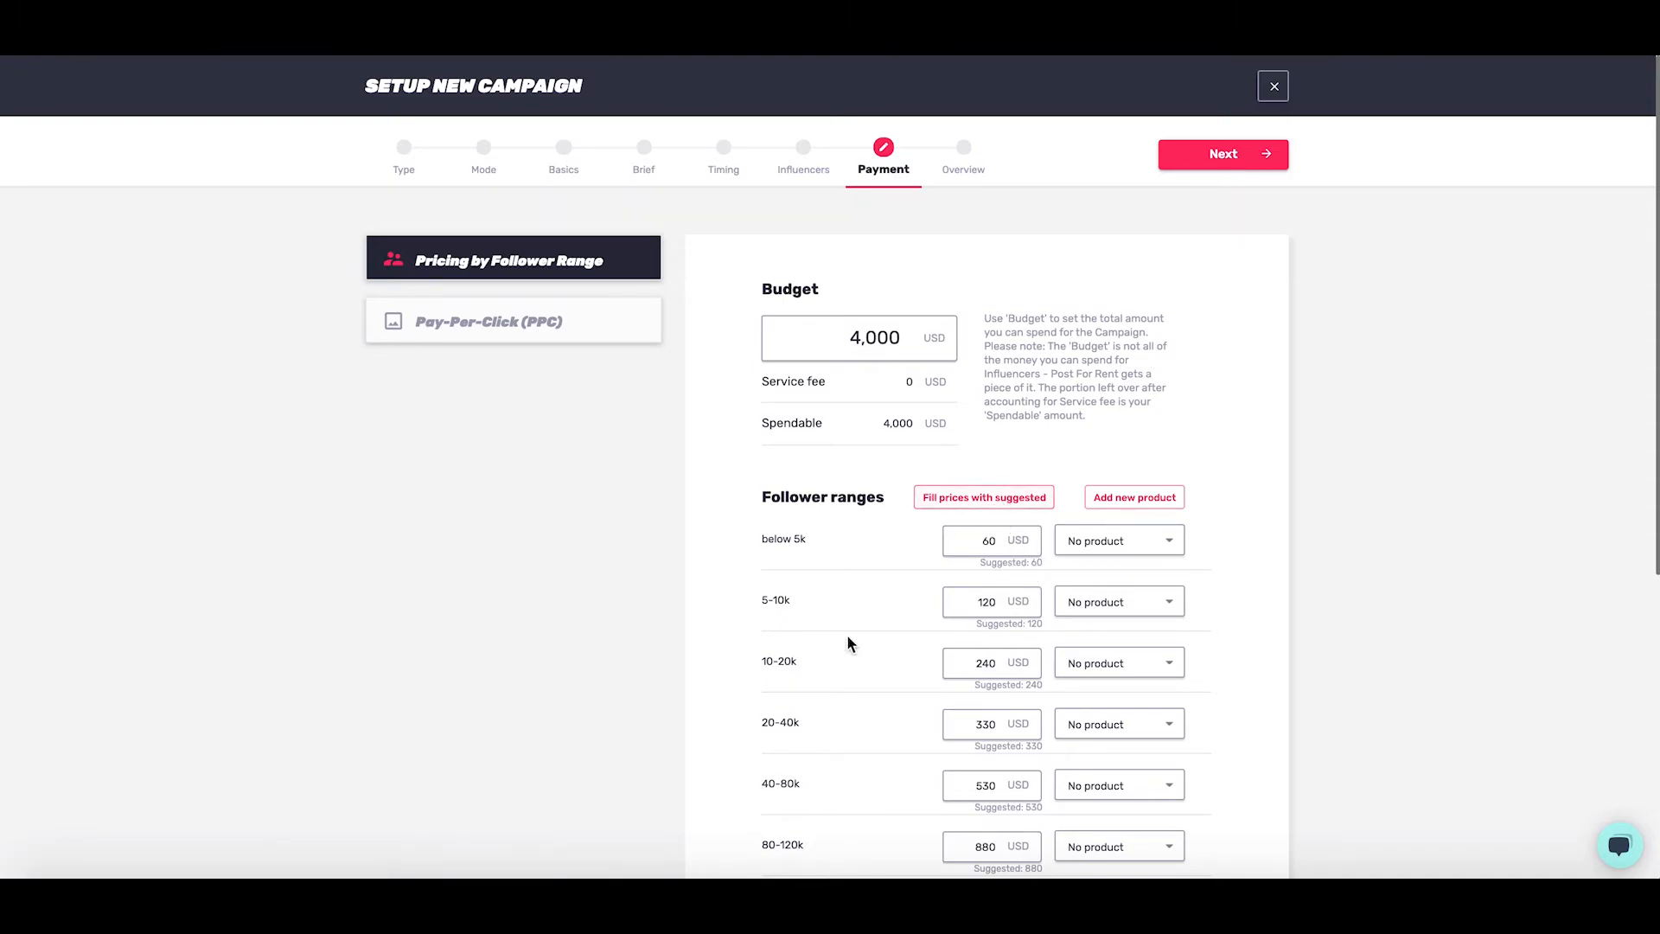
# Step: Set the price for the 10-20k follower range to 230 USD
pyautogui.scroll(-5, 848, 633)
pyautogui.scroll(3, 848, 639)
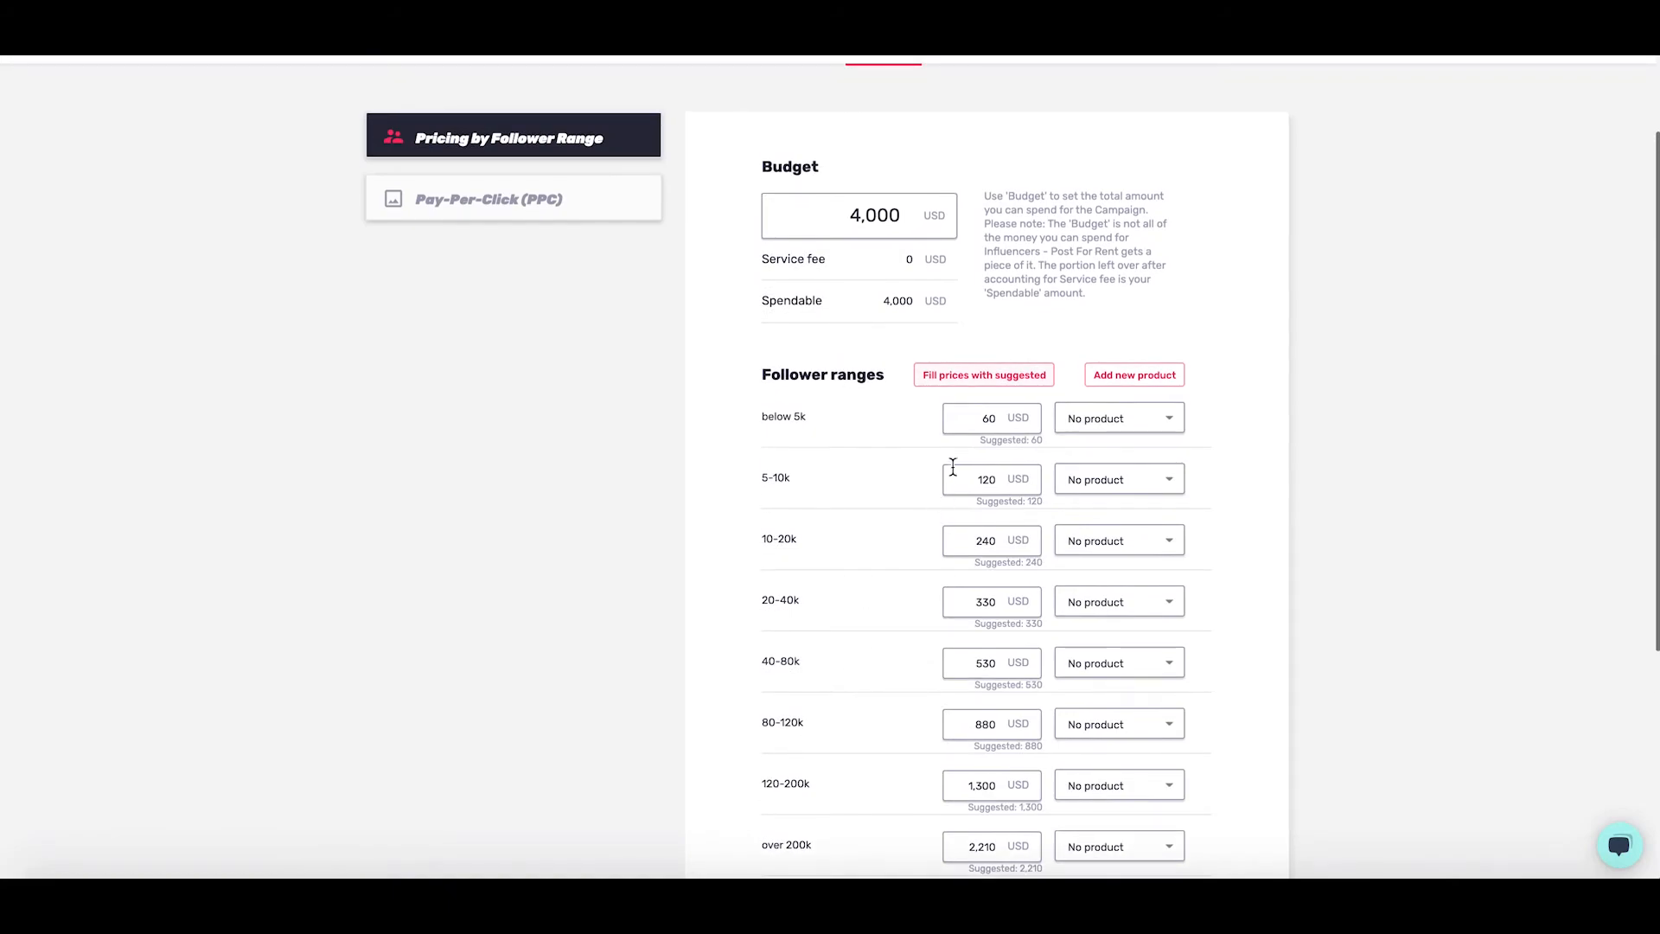
pyautogui.click(989, 541)
pyautogui.click(529, 577)
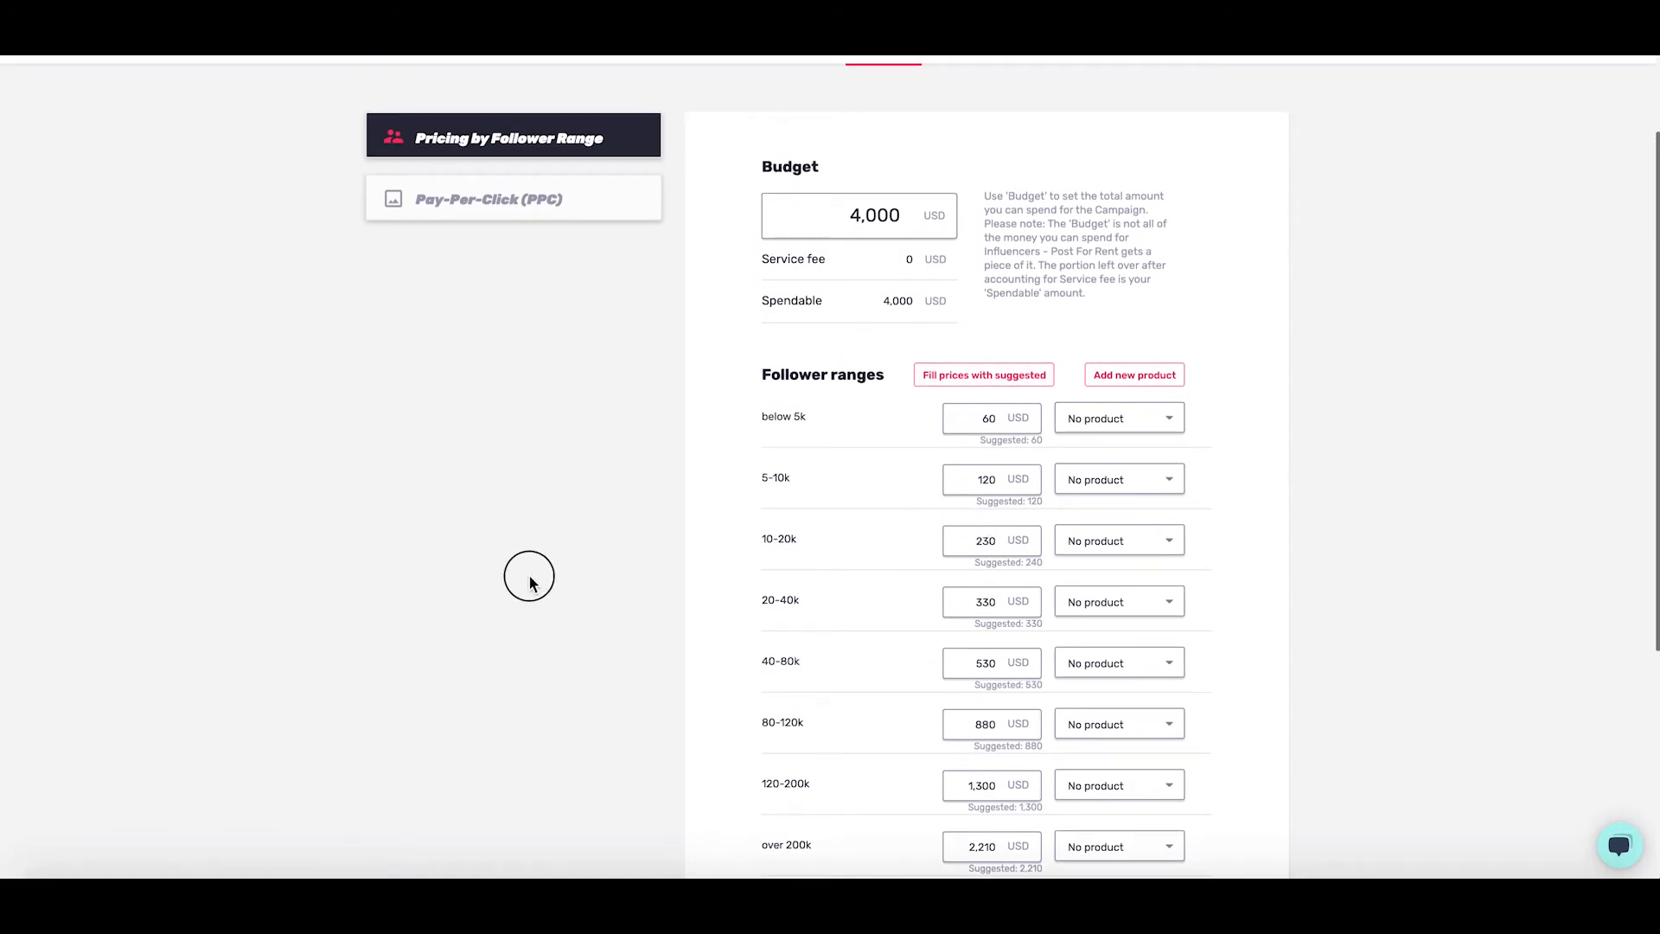
# Step: Switch to the Pay-Per-Click (PPC) payment option and examine its amount, limit per post and waiting time settings
pyautogui.click(543, 195)
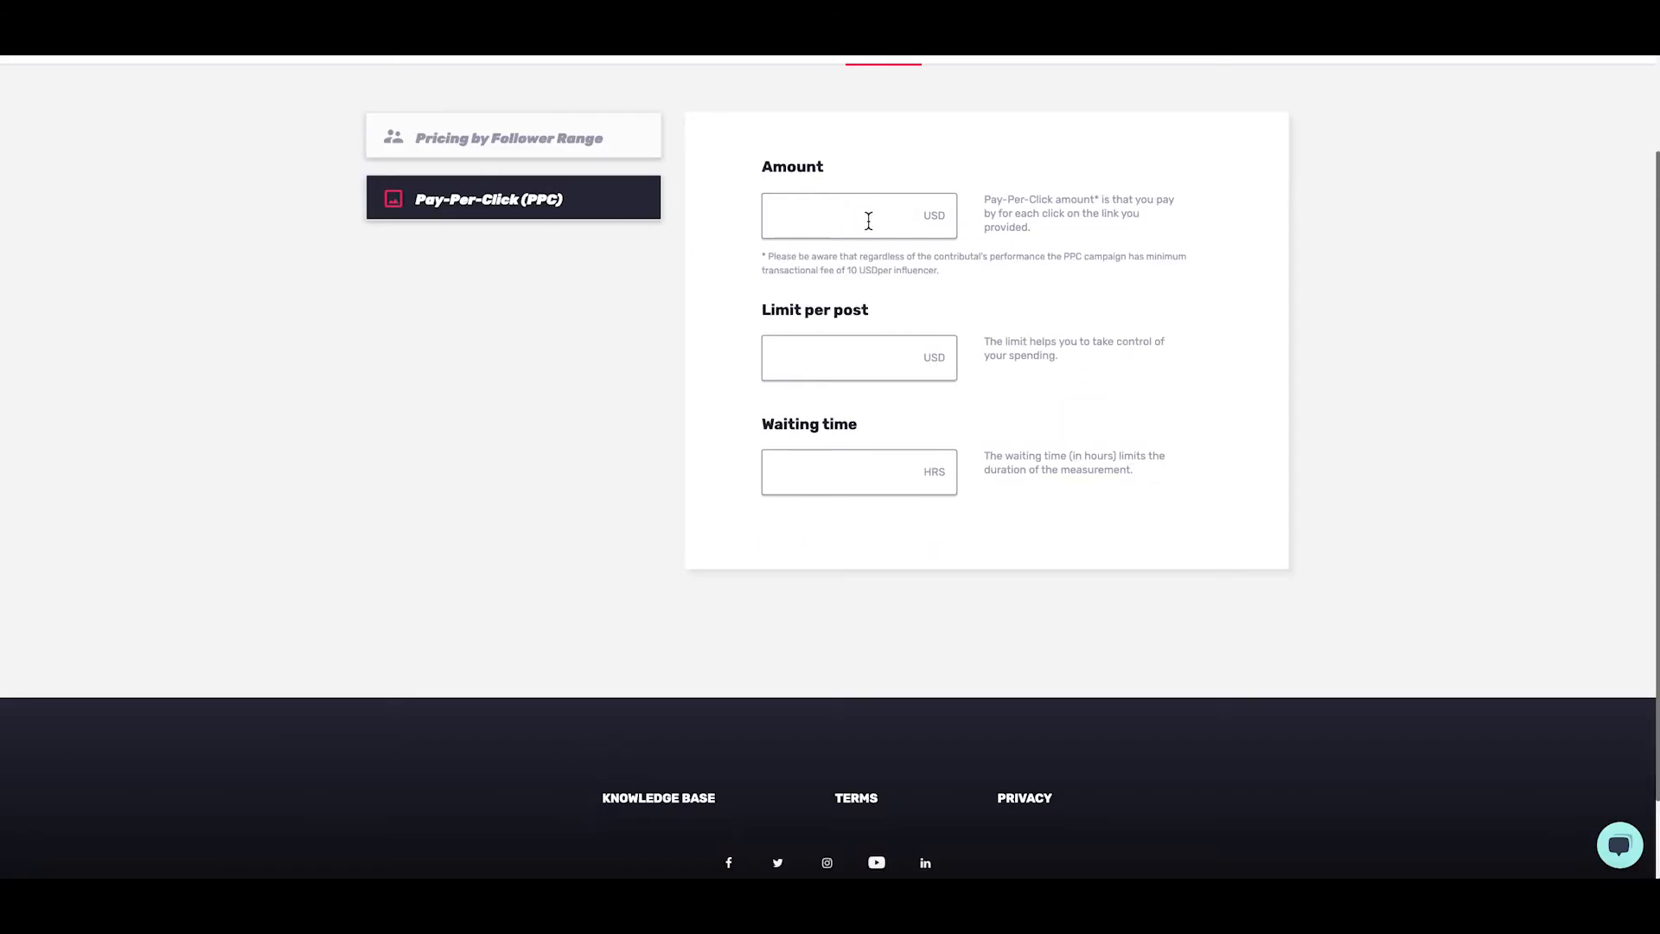
pyautogui.click(887, 370)
pyautogui.scroll(2, 558, 419)
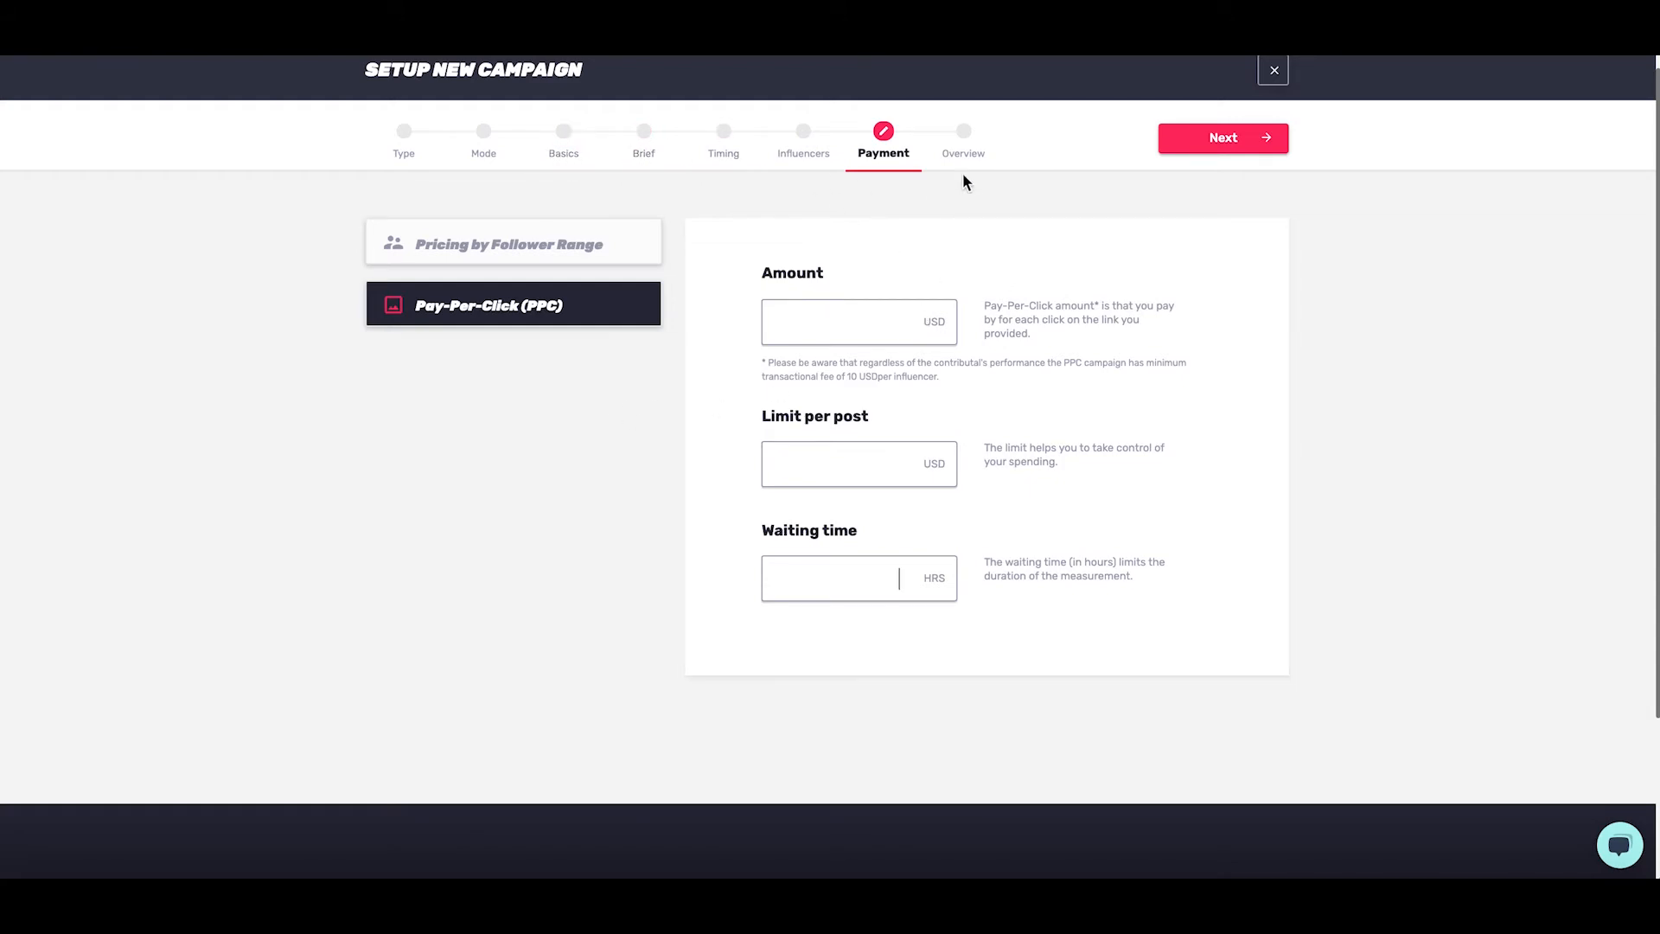
# Step: Review the campaign overview and leave the campaign setup without finishing it
pyautogui.click(965, 145)
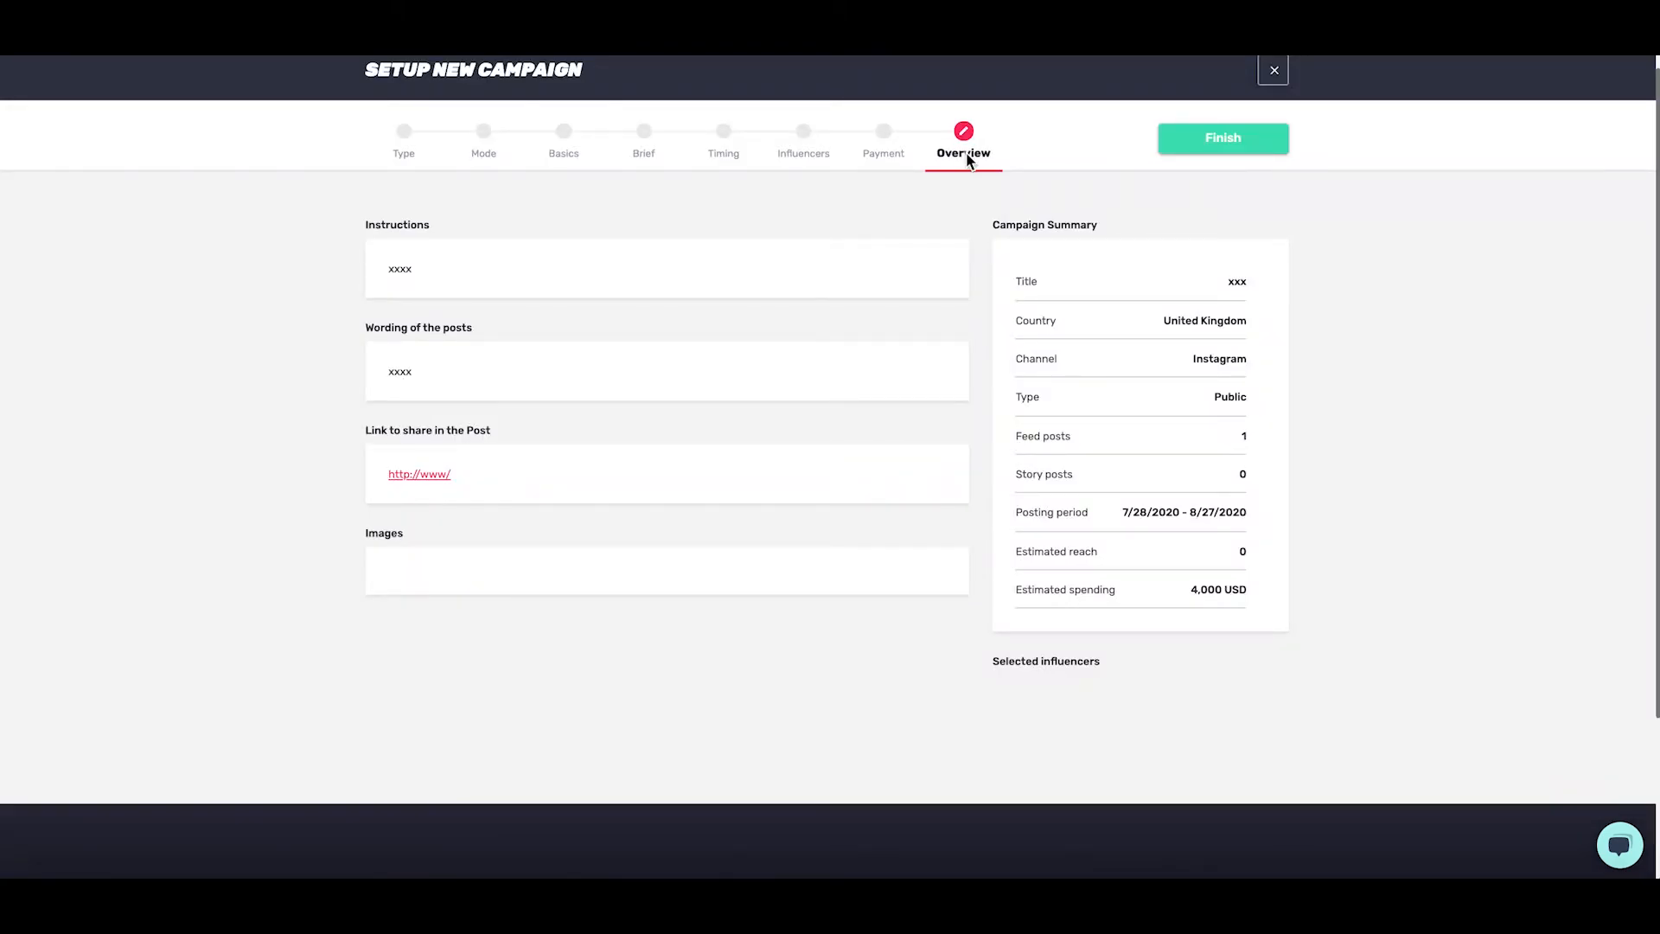
pyautogui.click(1276, 70)
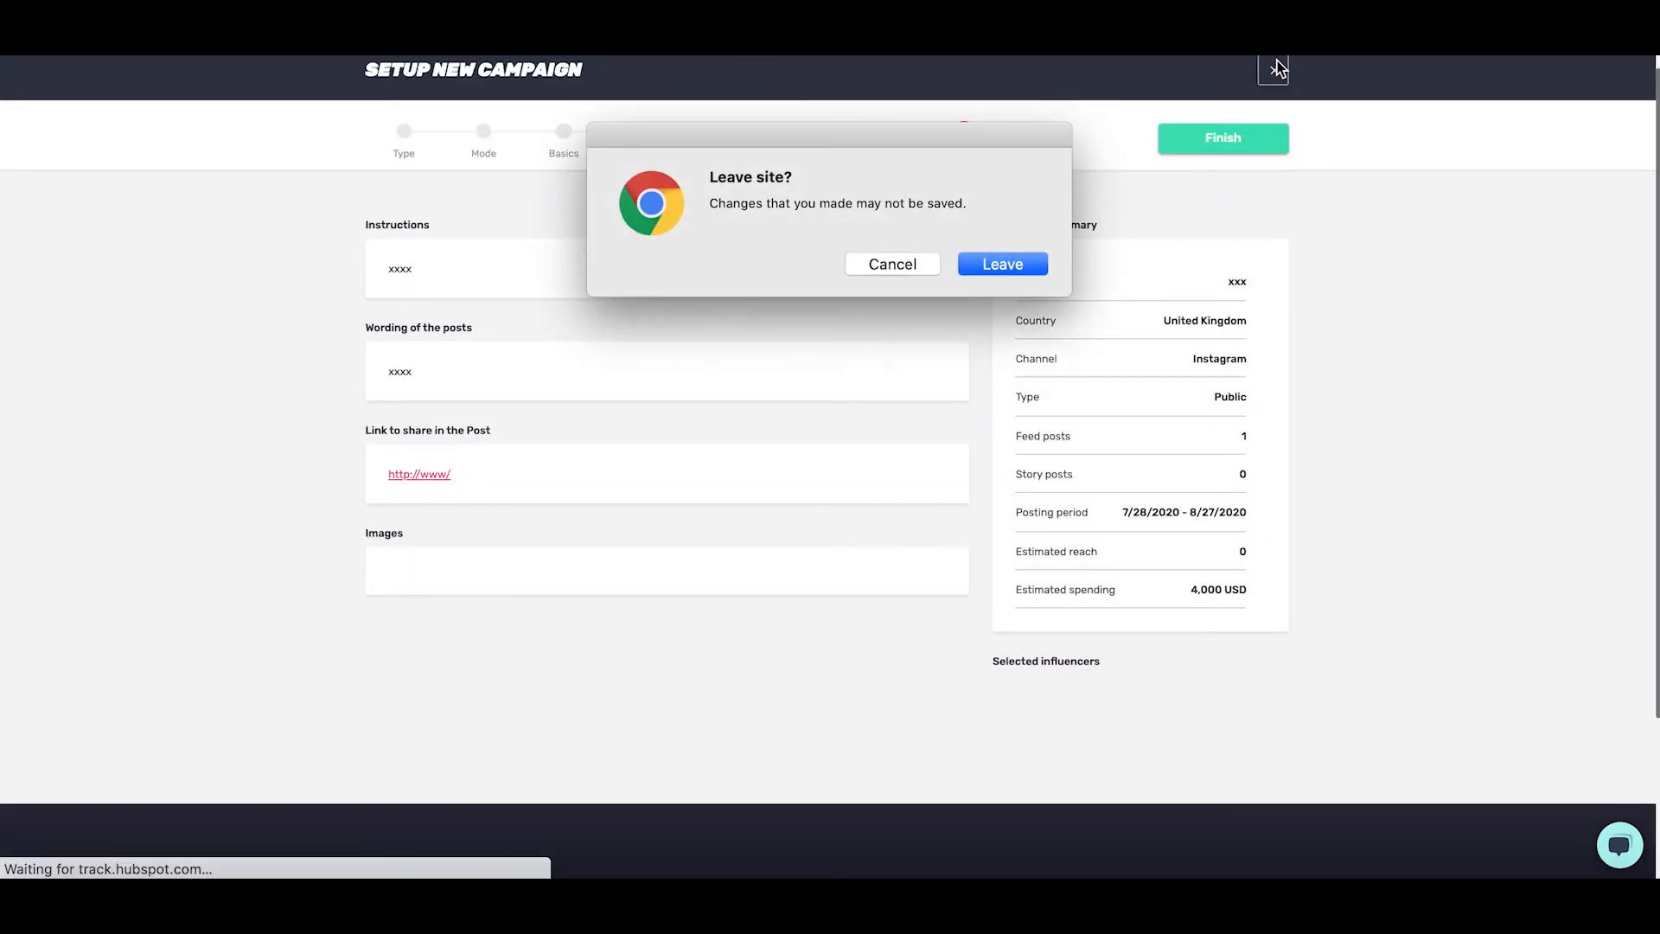
pyautogui.click(1016, 260)
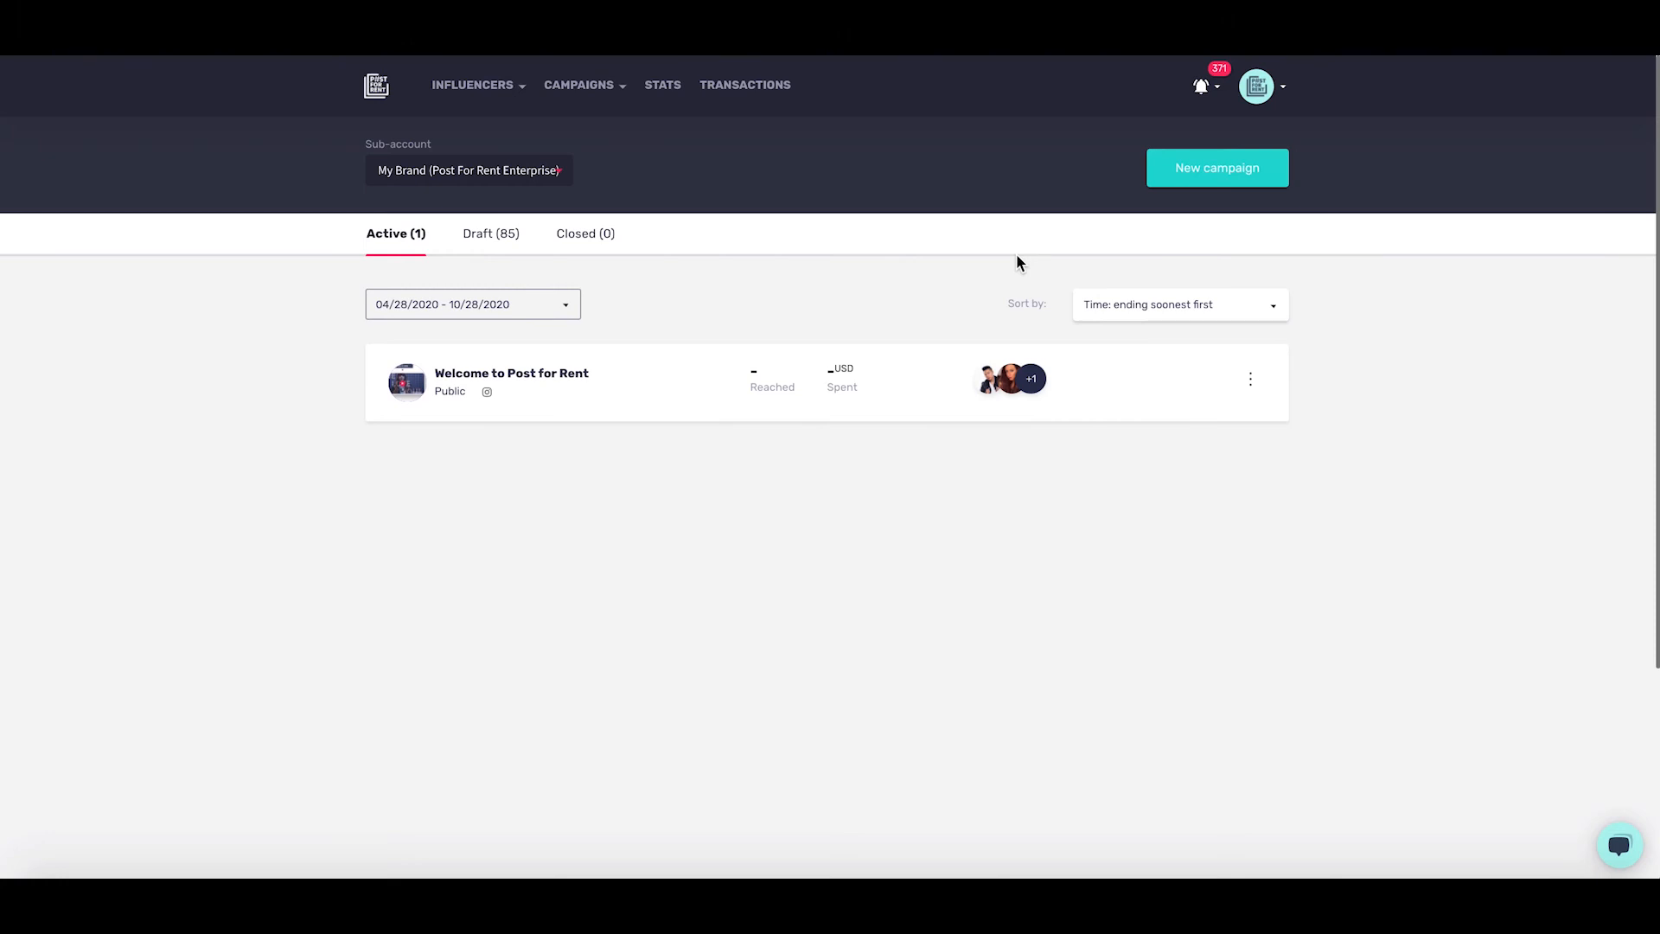
# Step: Open the influencer search page and browse the listed influencers
pyautogui.click(601, 84)
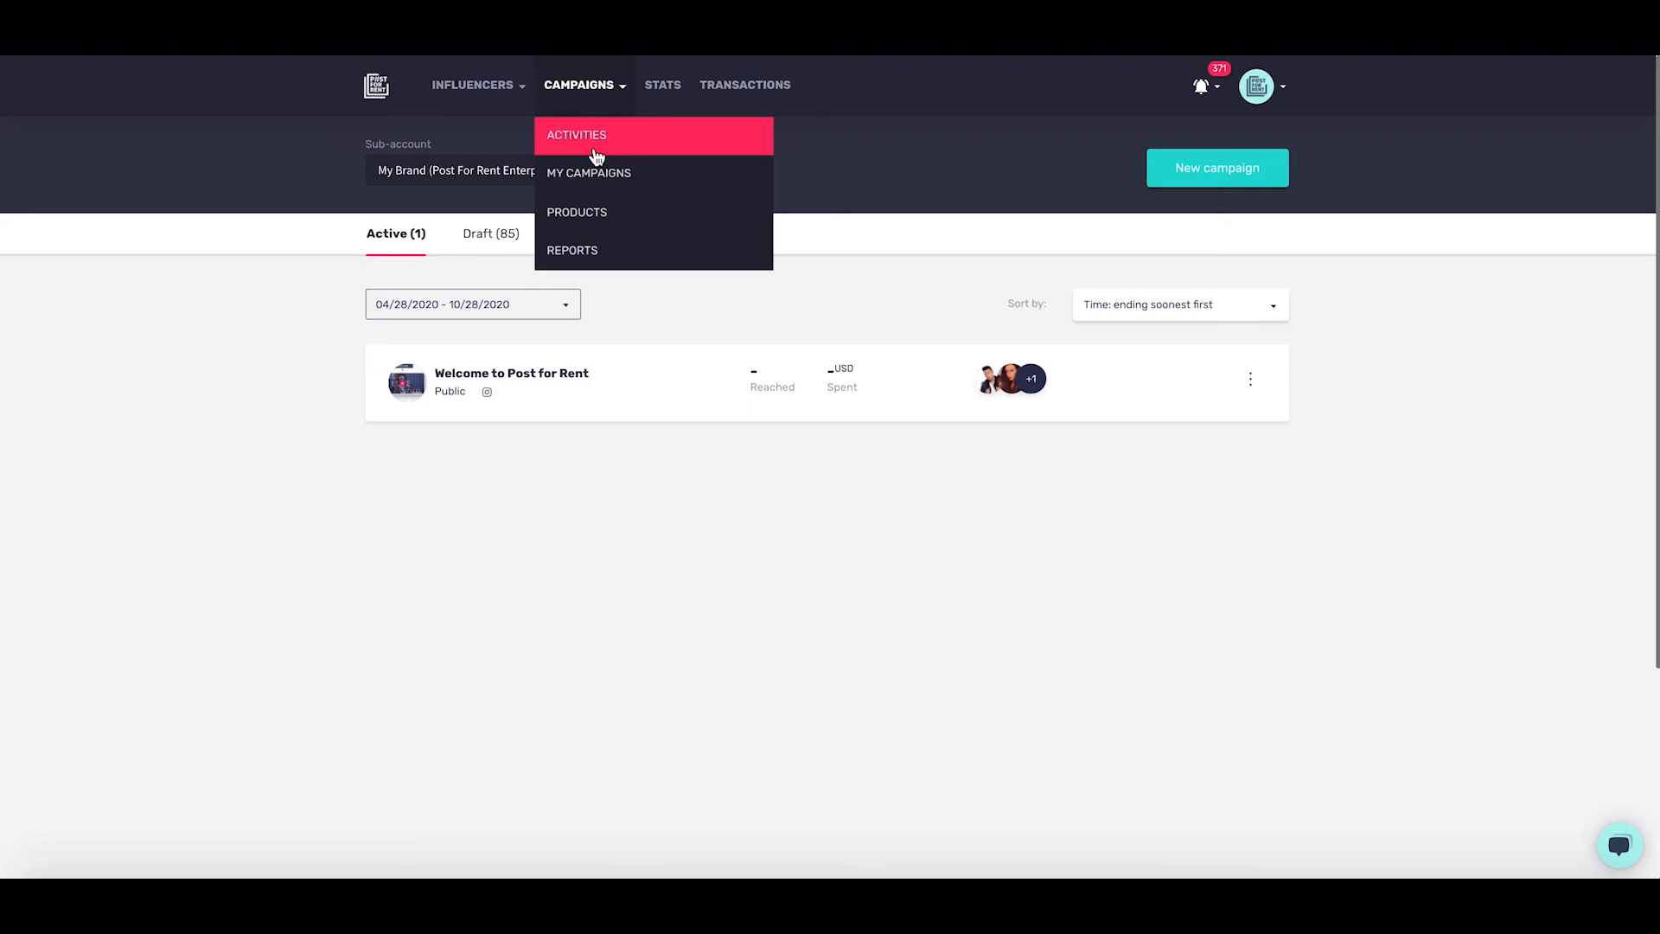
pyautogui.click(504, 86)
pyautogui.click(495, 180)
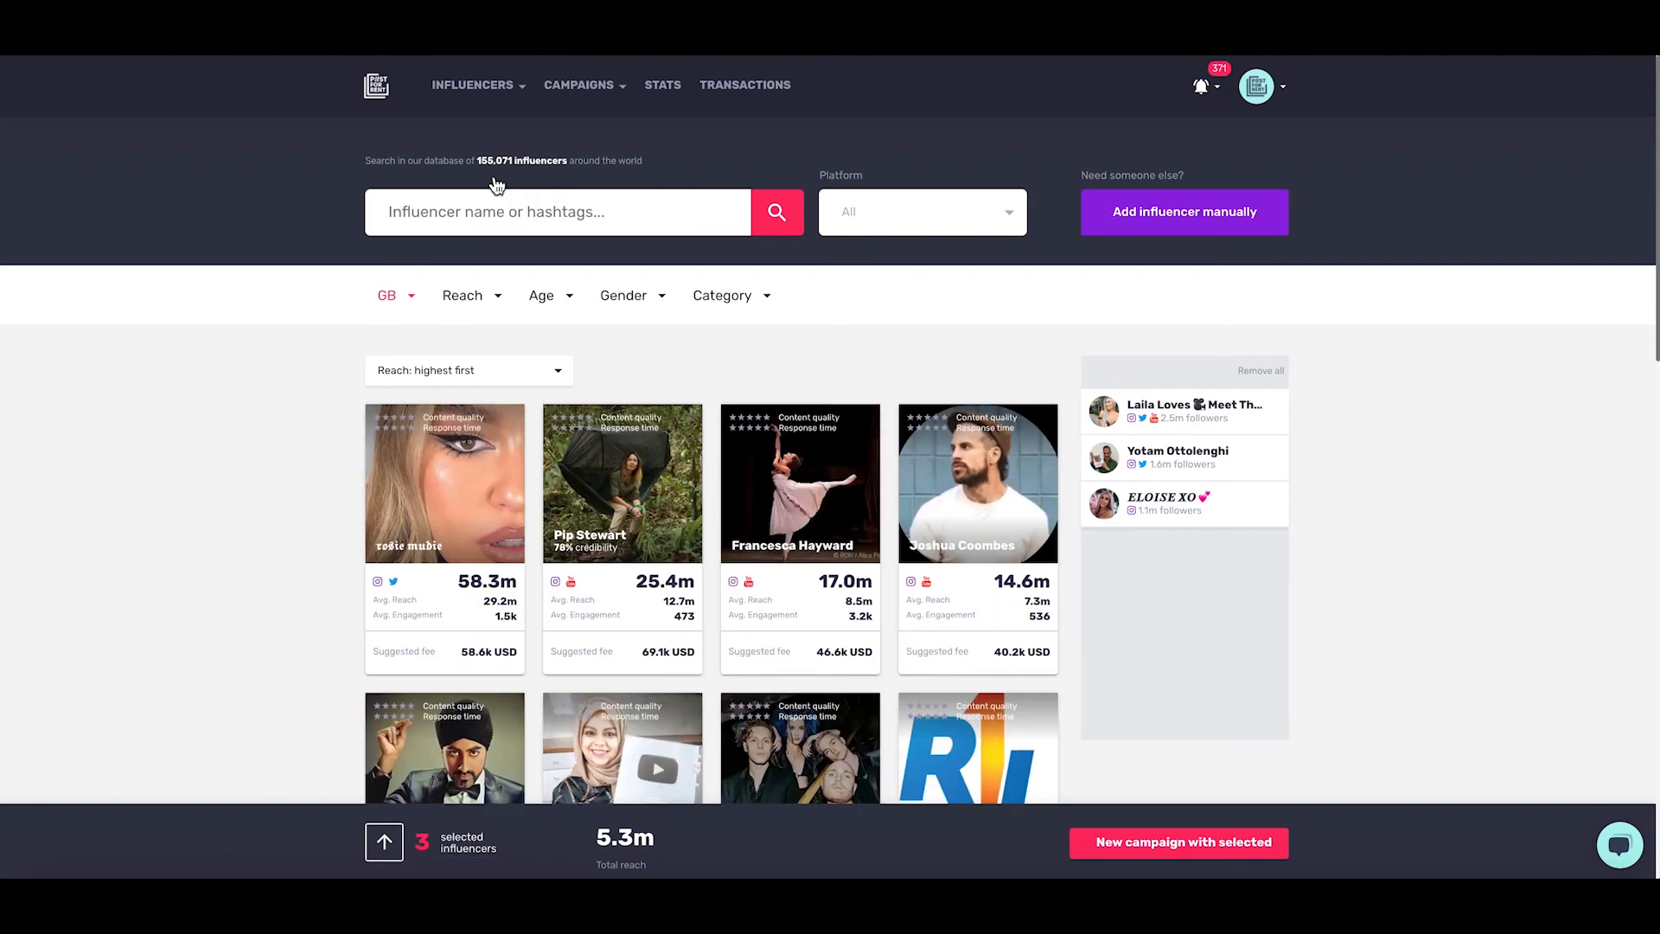
pyautogui.click(537, 216)
pyautogui.scroll(-1, 316, 553)
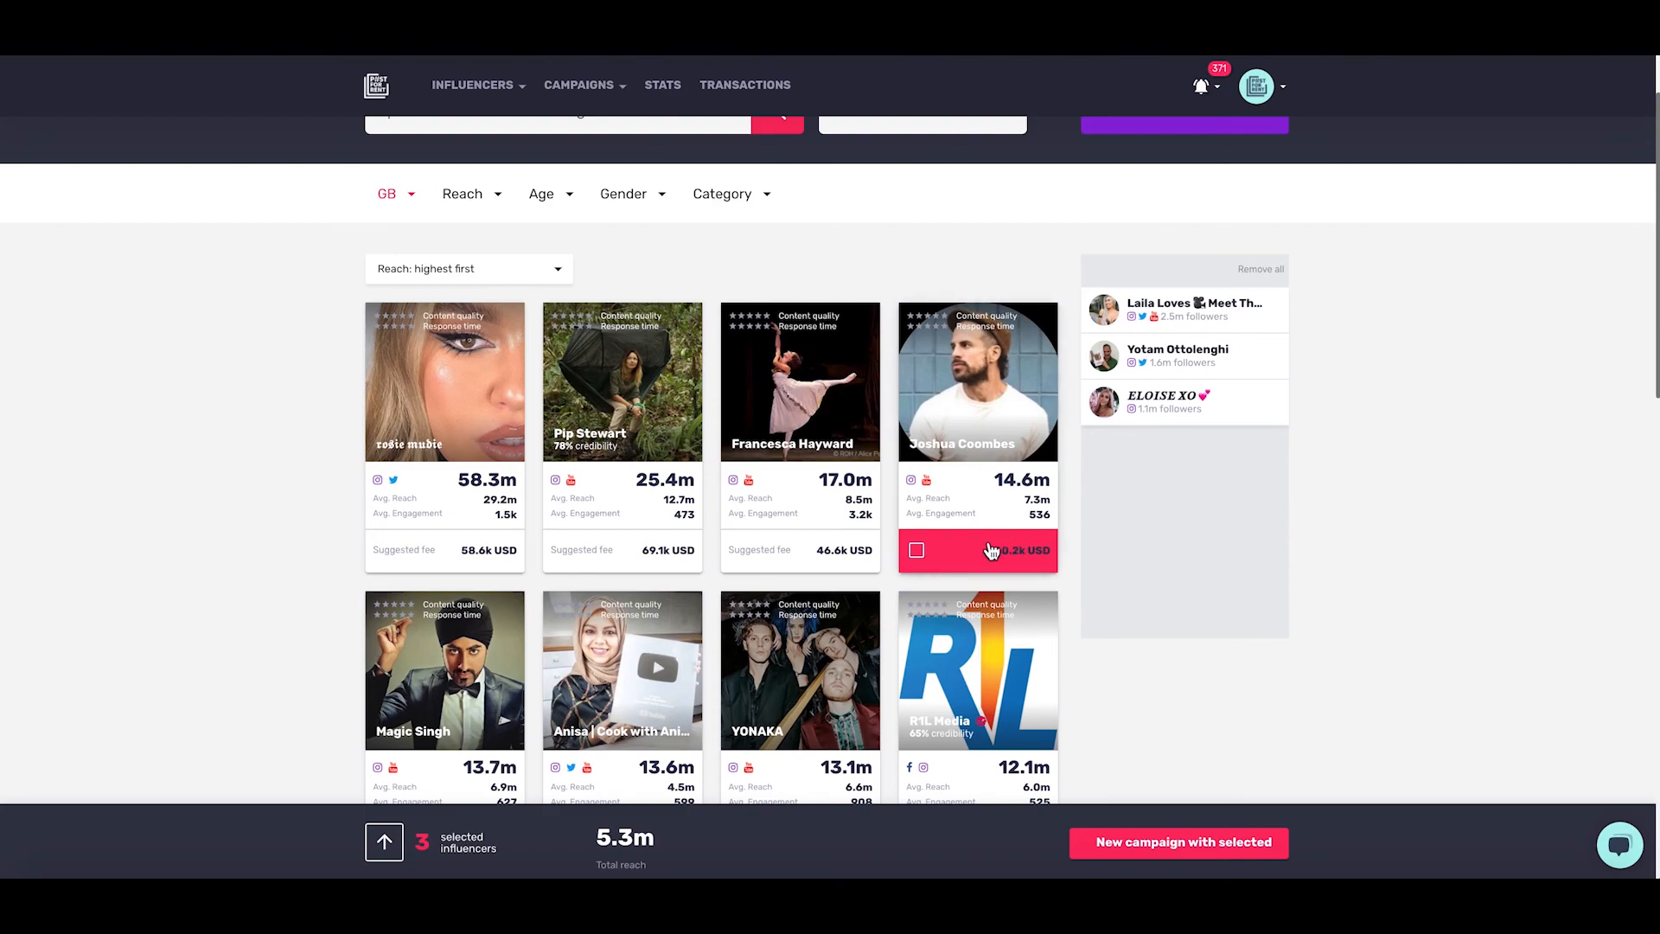